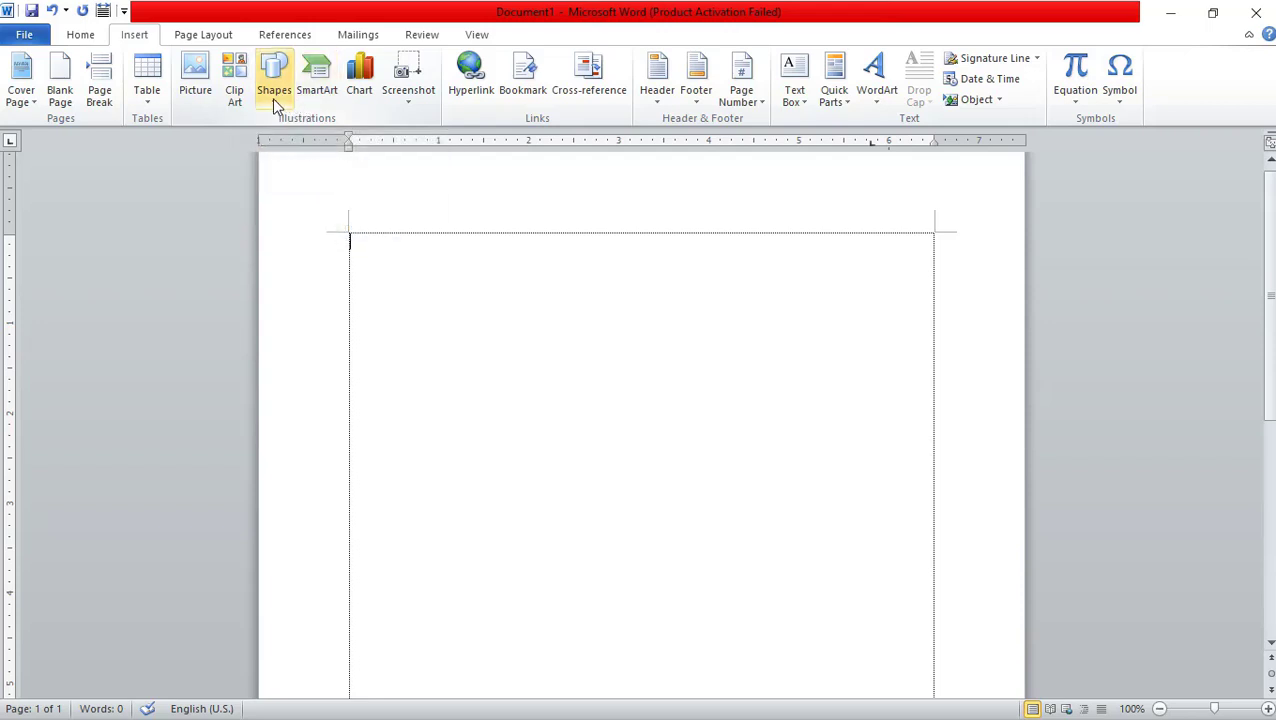
Step: Pick the Text Box tool from the Shapes gallery and scroll back to the blank page
left_click(274, 98)
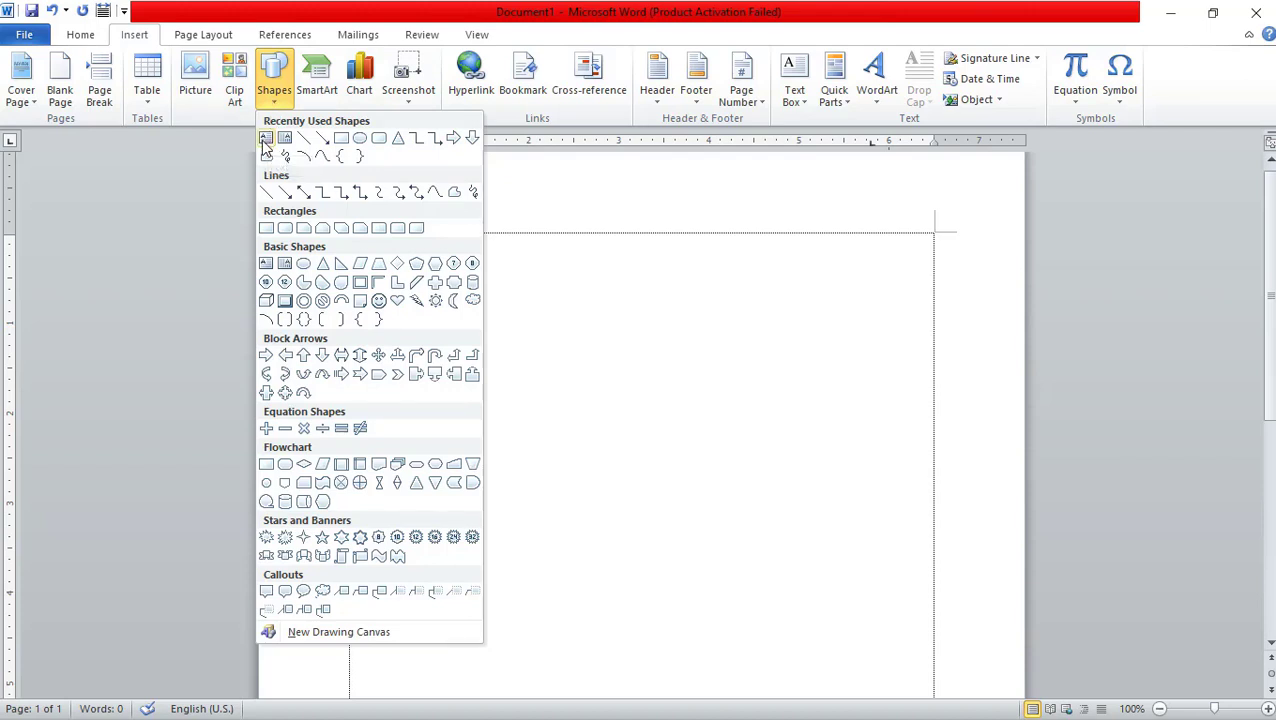
left_click(266, 138)
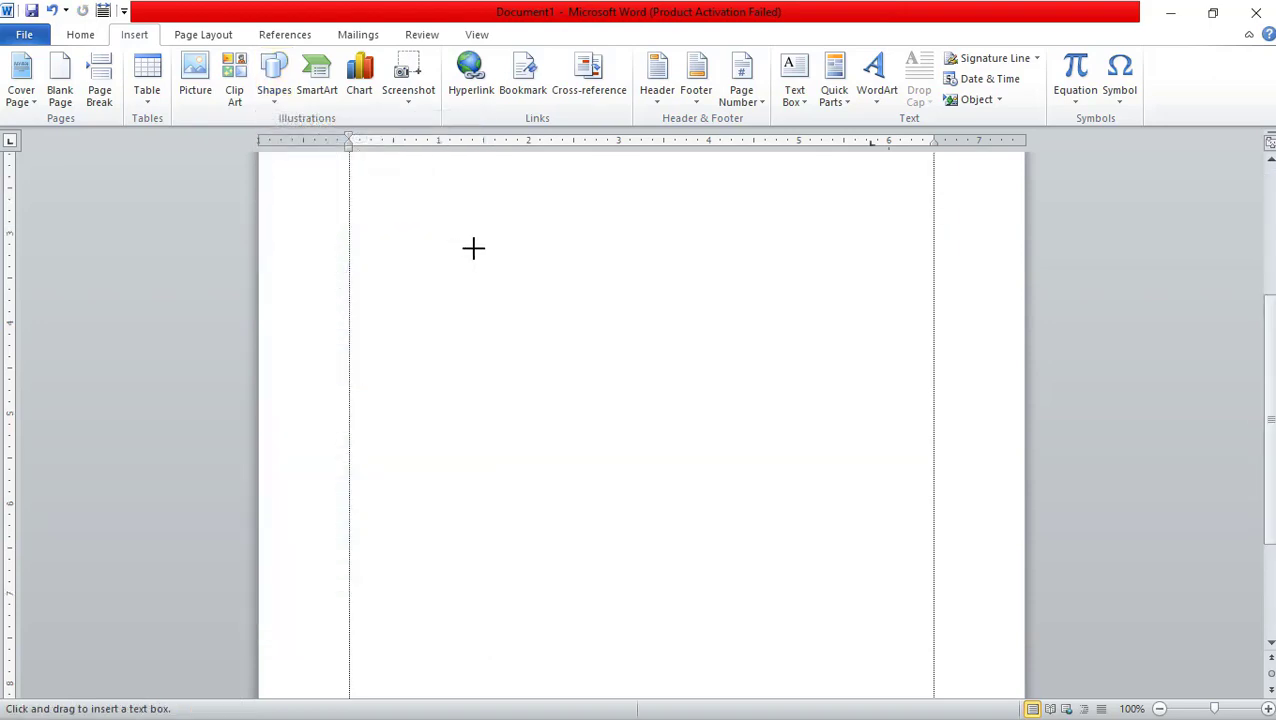
scroll(462, 254, "up", 5)
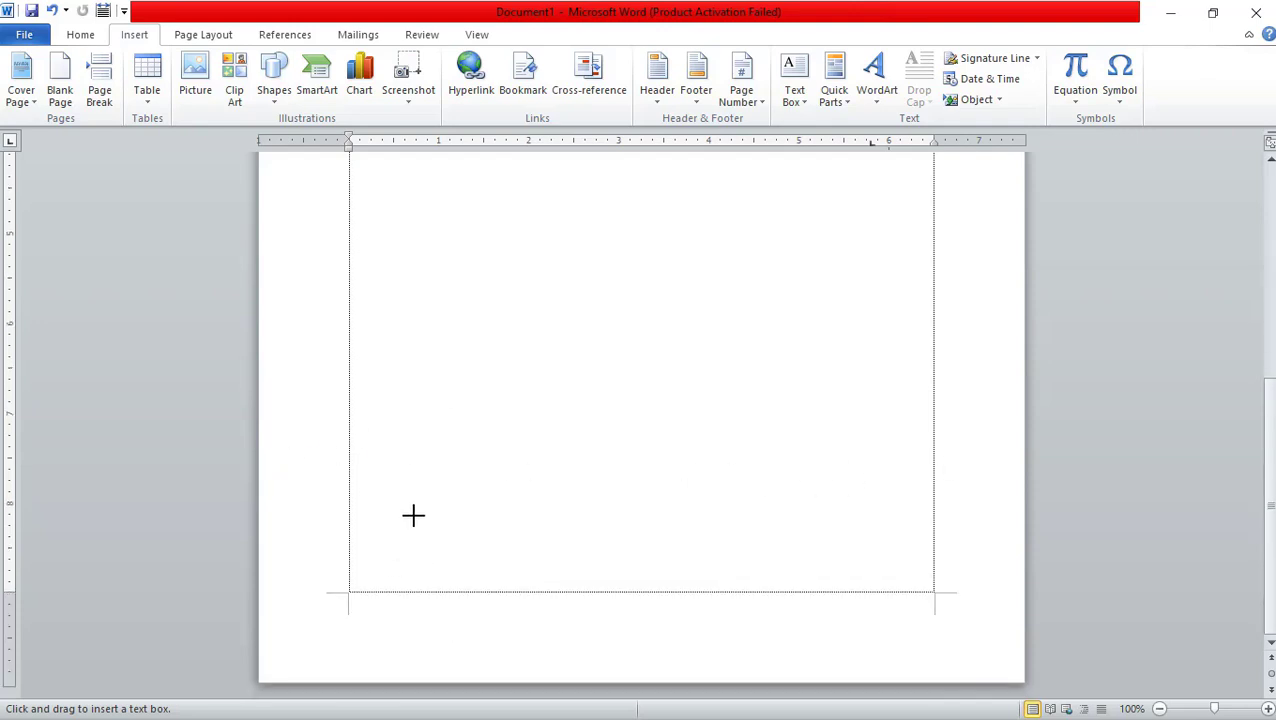
scroll(405, 296, "up", 3)
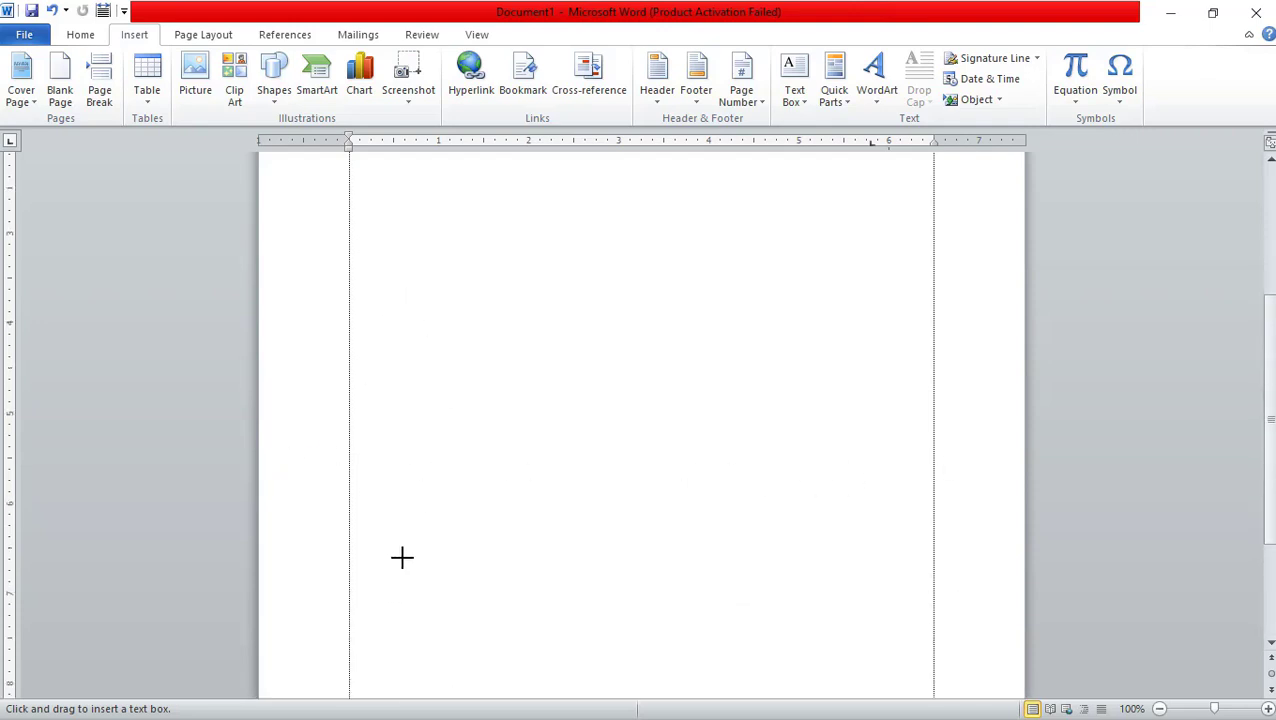
scroll(395, 535, "down", 2)
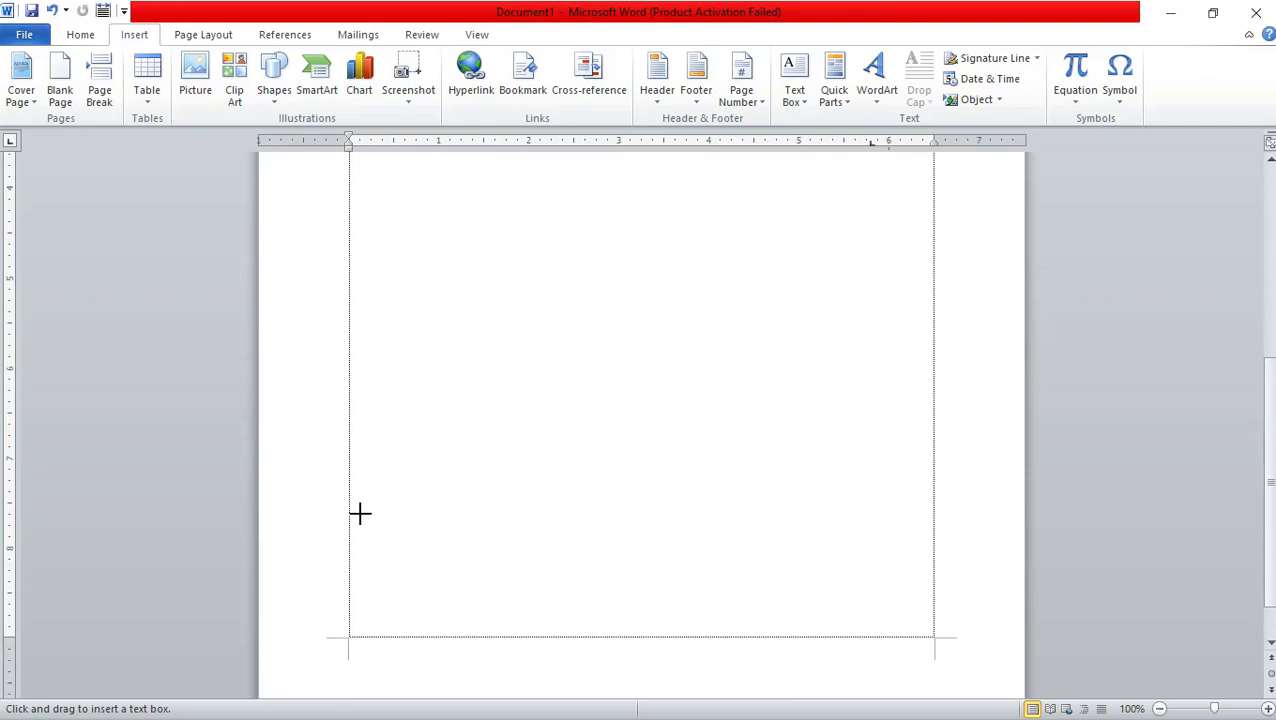
left_click_drag(360, 513, 900, 540)
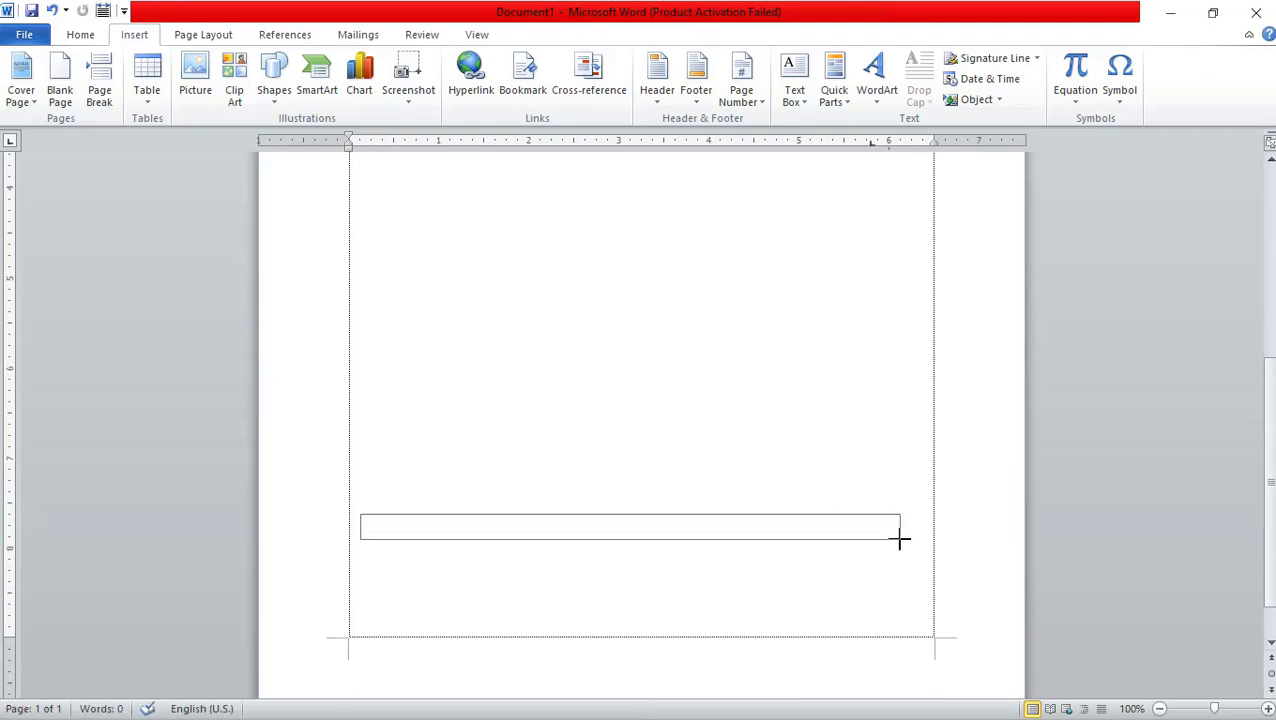
left_click_drag(900, 540, 926, 624)
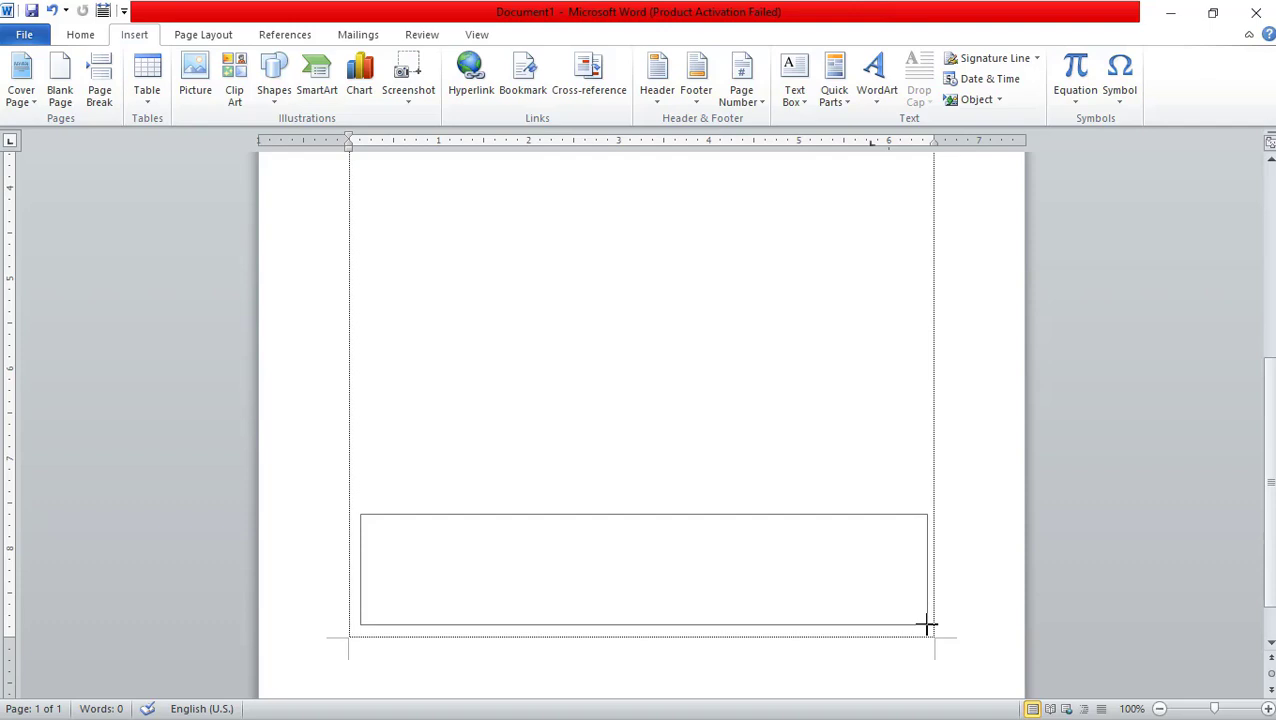
left_click_drag(926, 624, 926, 622)
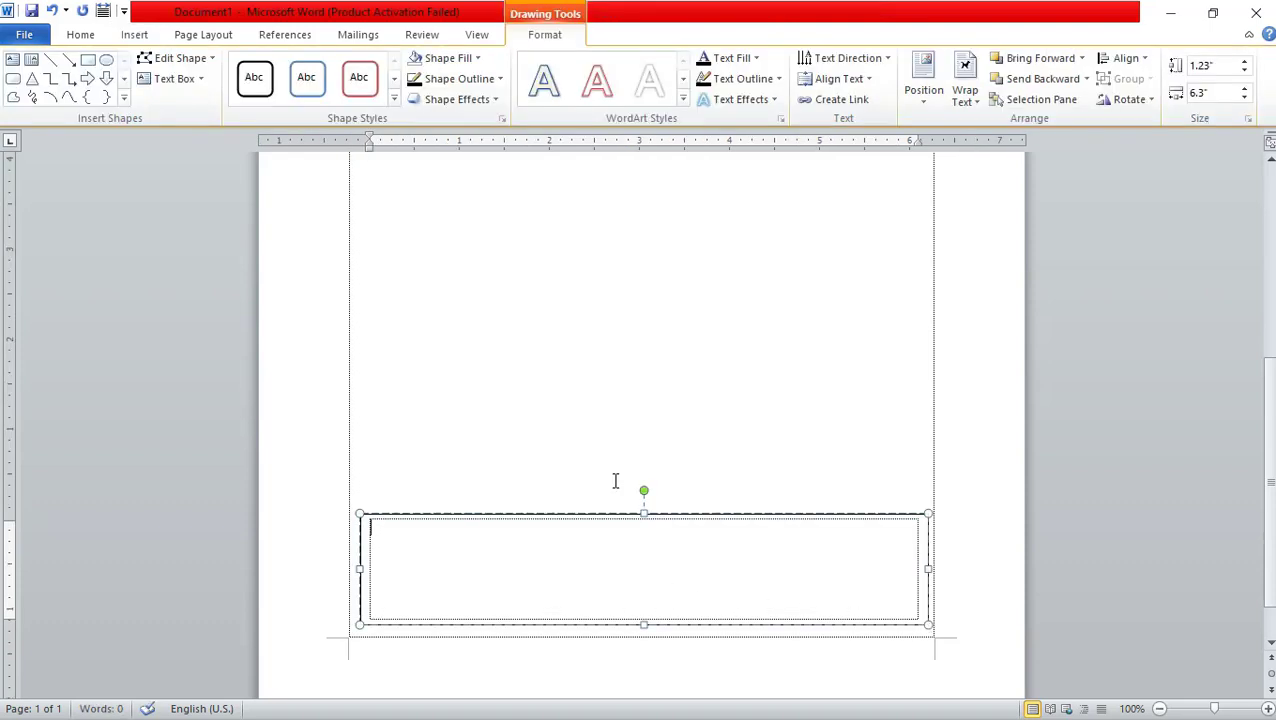
left_click(663, 415)
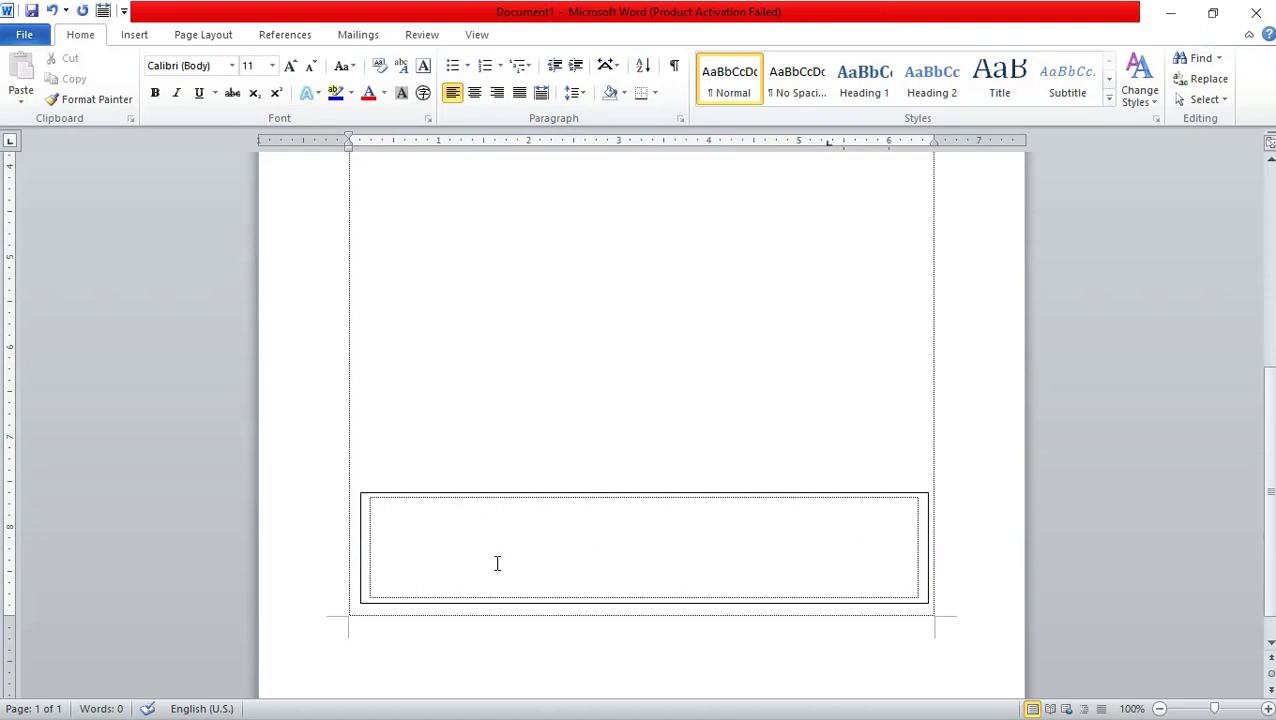
left_click(379, 527)
type("eretrgr")
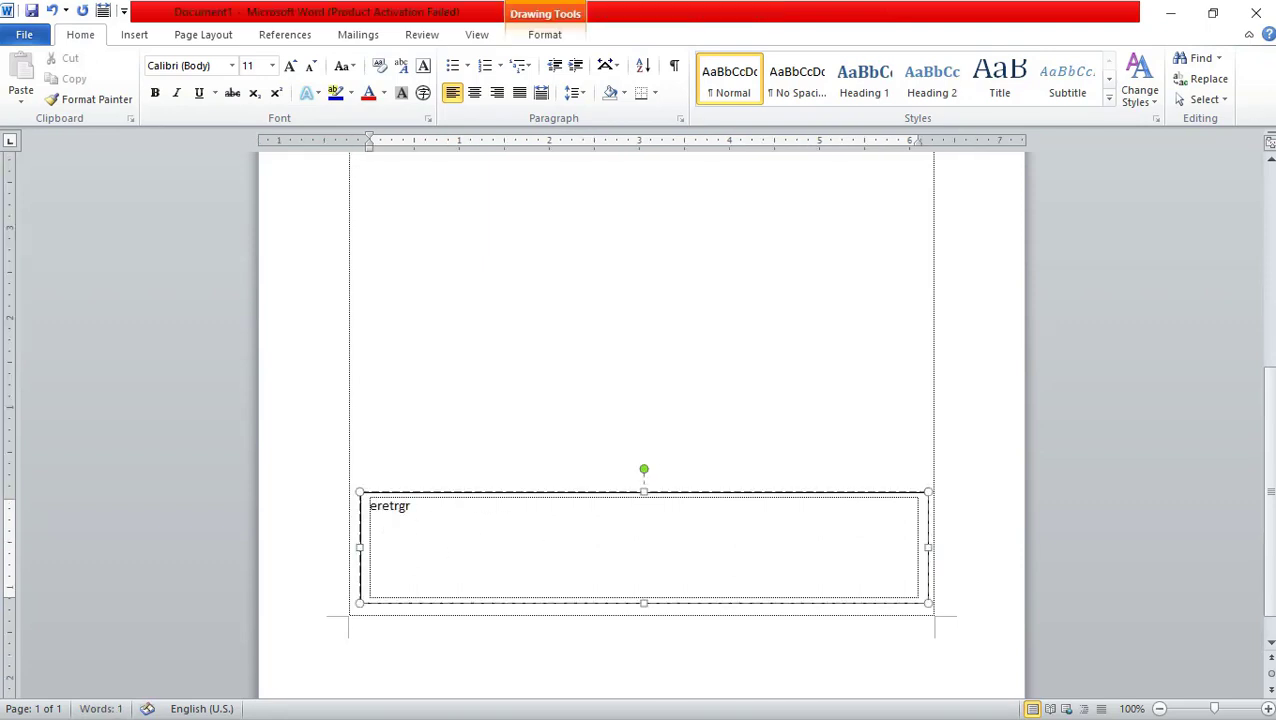
type("hu")
key("BackSpace")
double_click(646, 492)
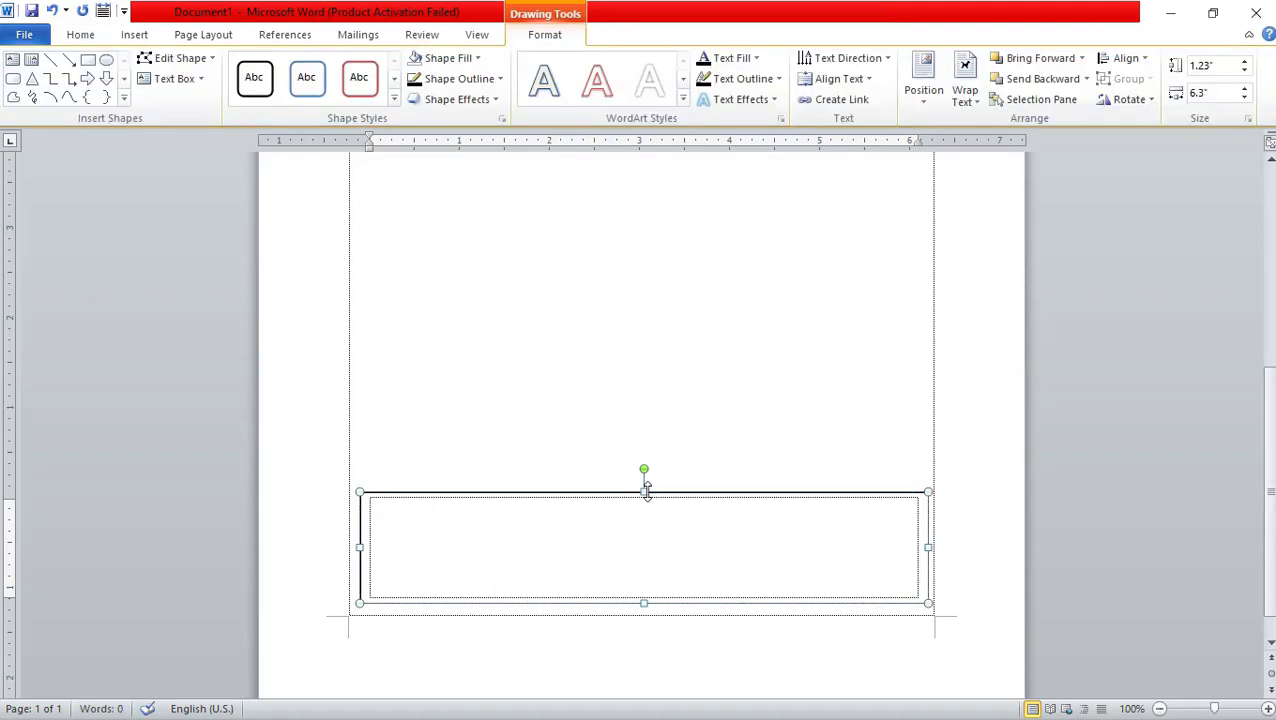
key("Delete")
scroll(390, 339, "up", 3)
scroll(300, 200, "up", 3)
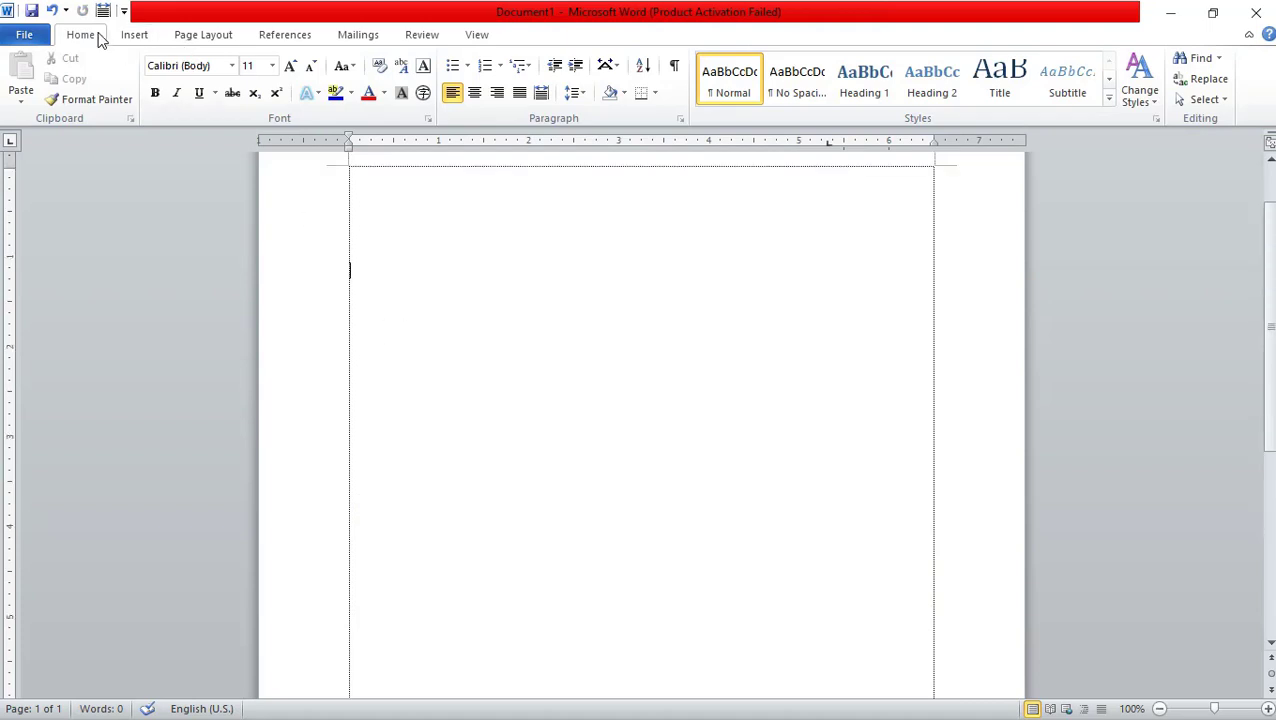
Step: Draw a vertical straight line down the page, then delete it
left_click(132, 35)
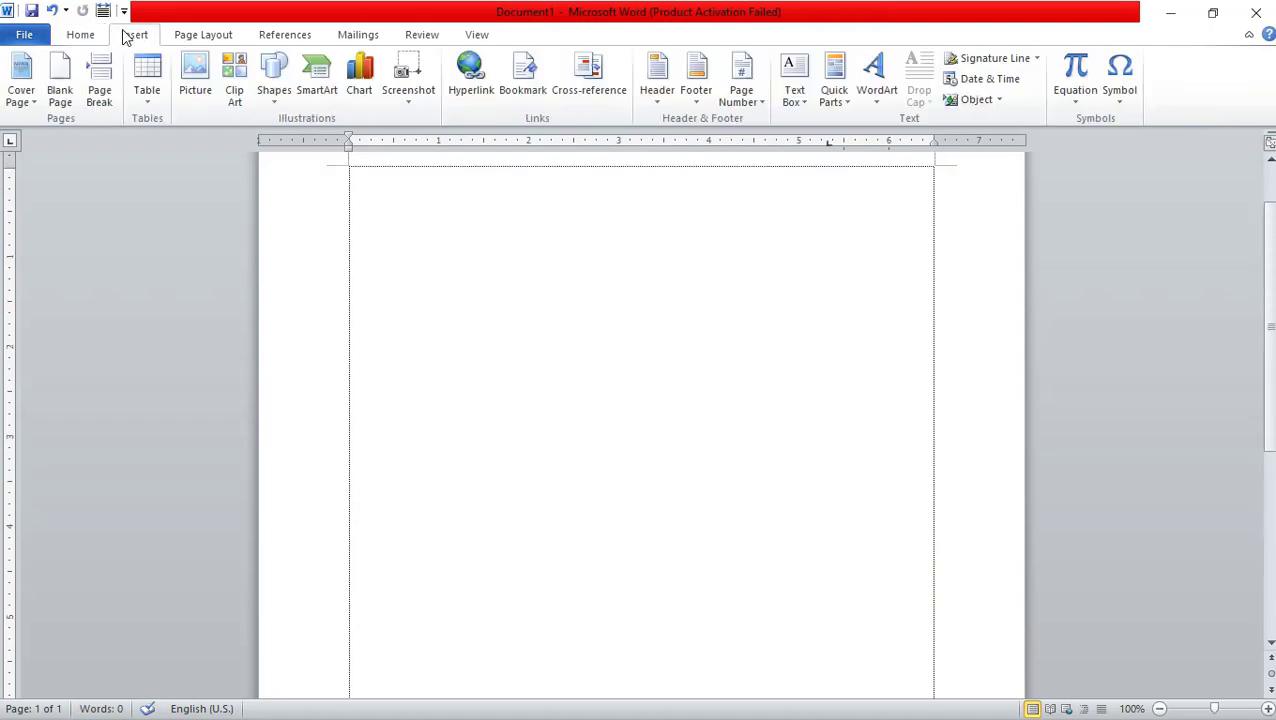
left_click(274, 97)
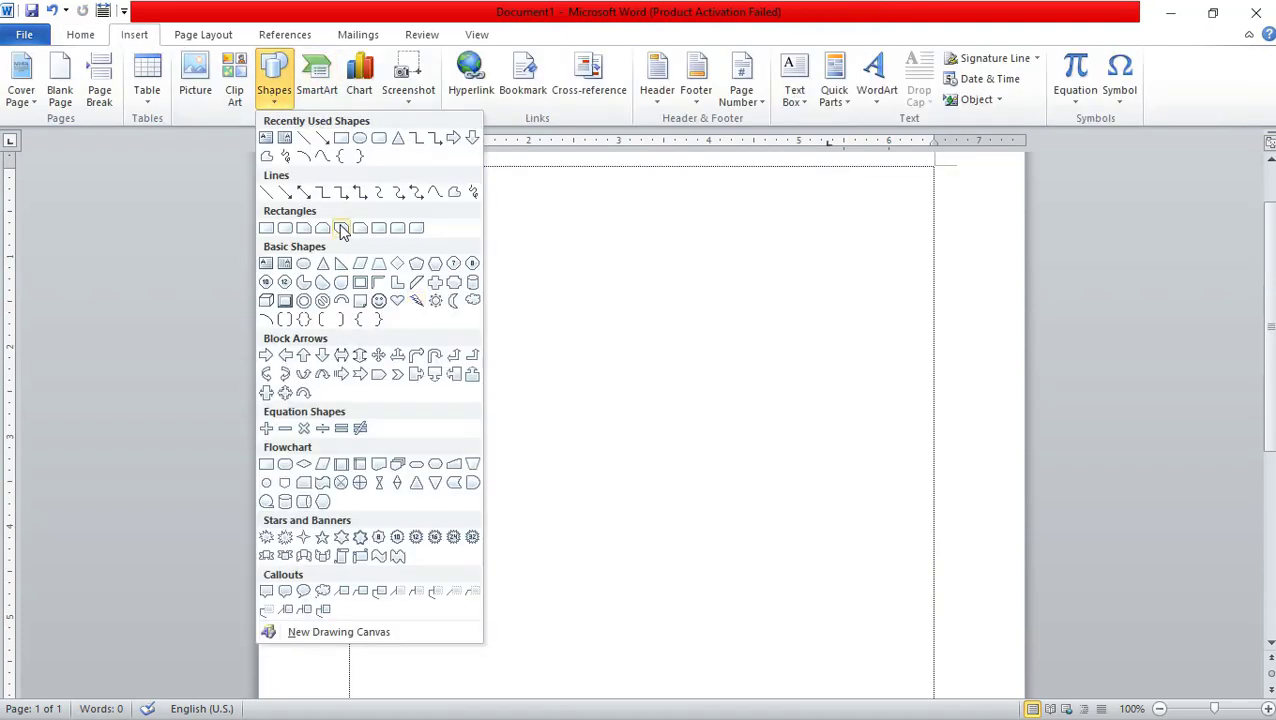
left_click(305, 140)
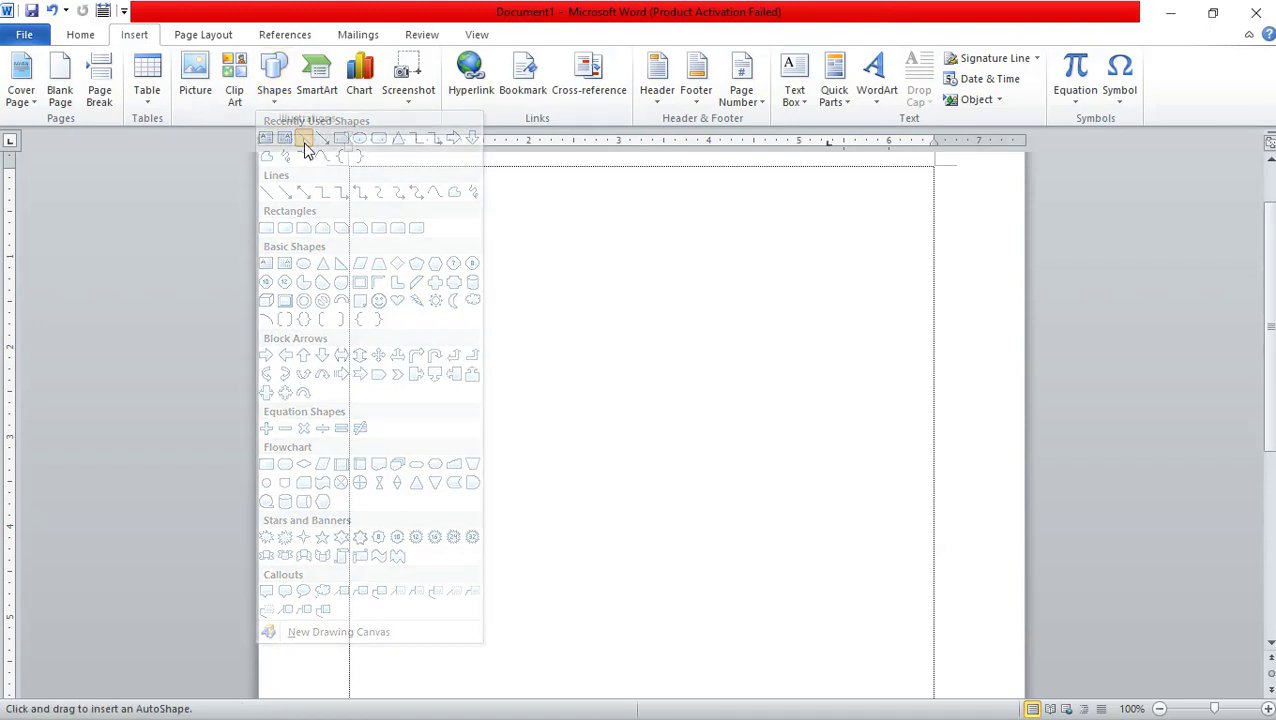
left_click_drag(582, 196, 578, 517)
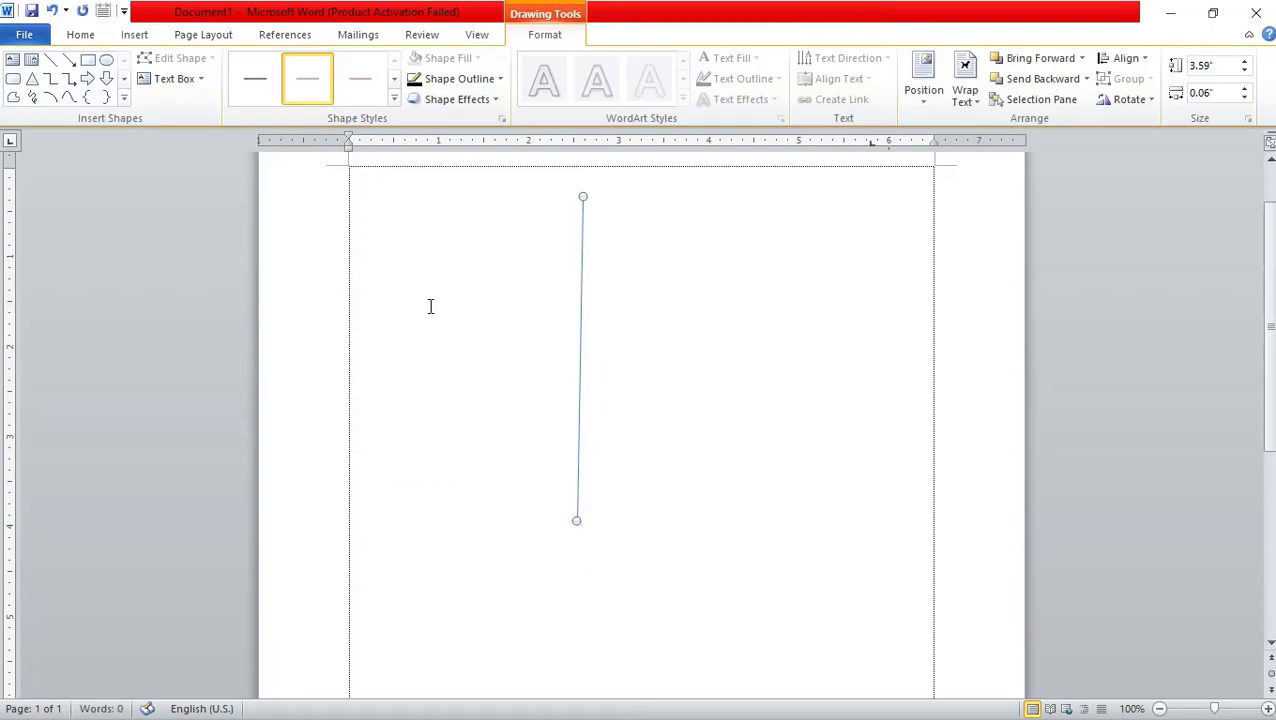
left_click_drag(433, 229, 715, 299)
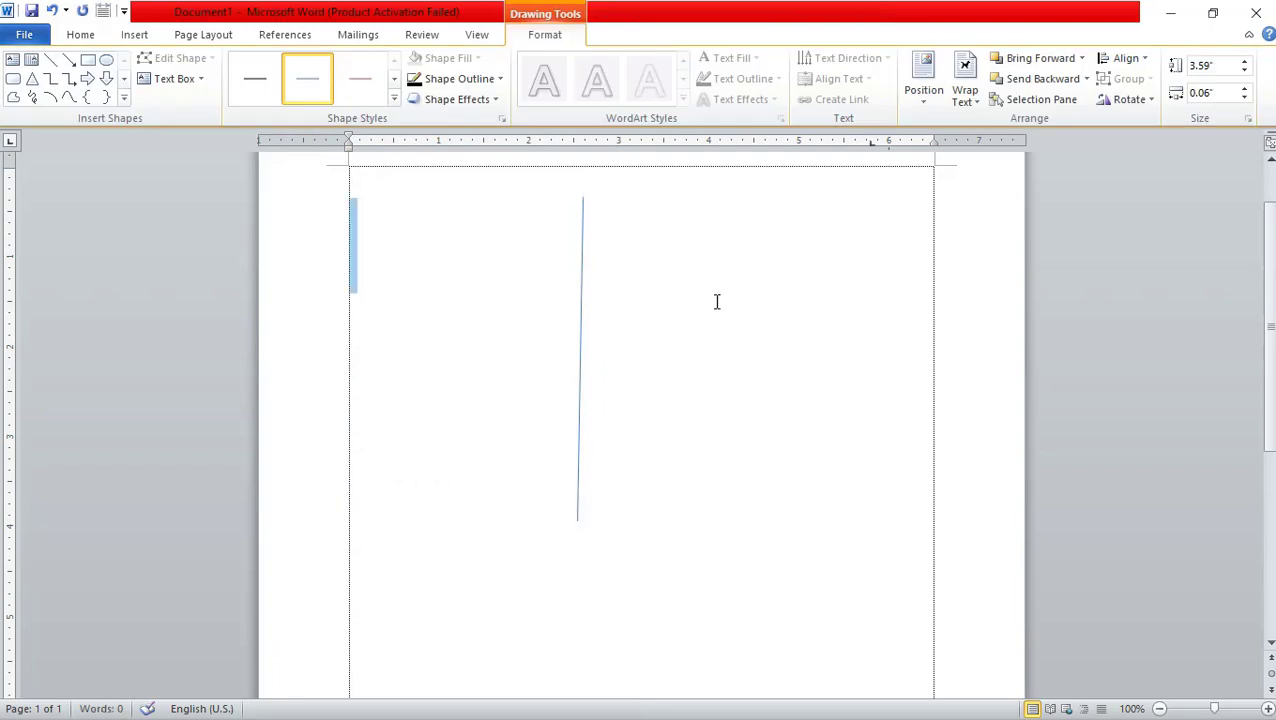
left_click(582, 255)
key("Delete")
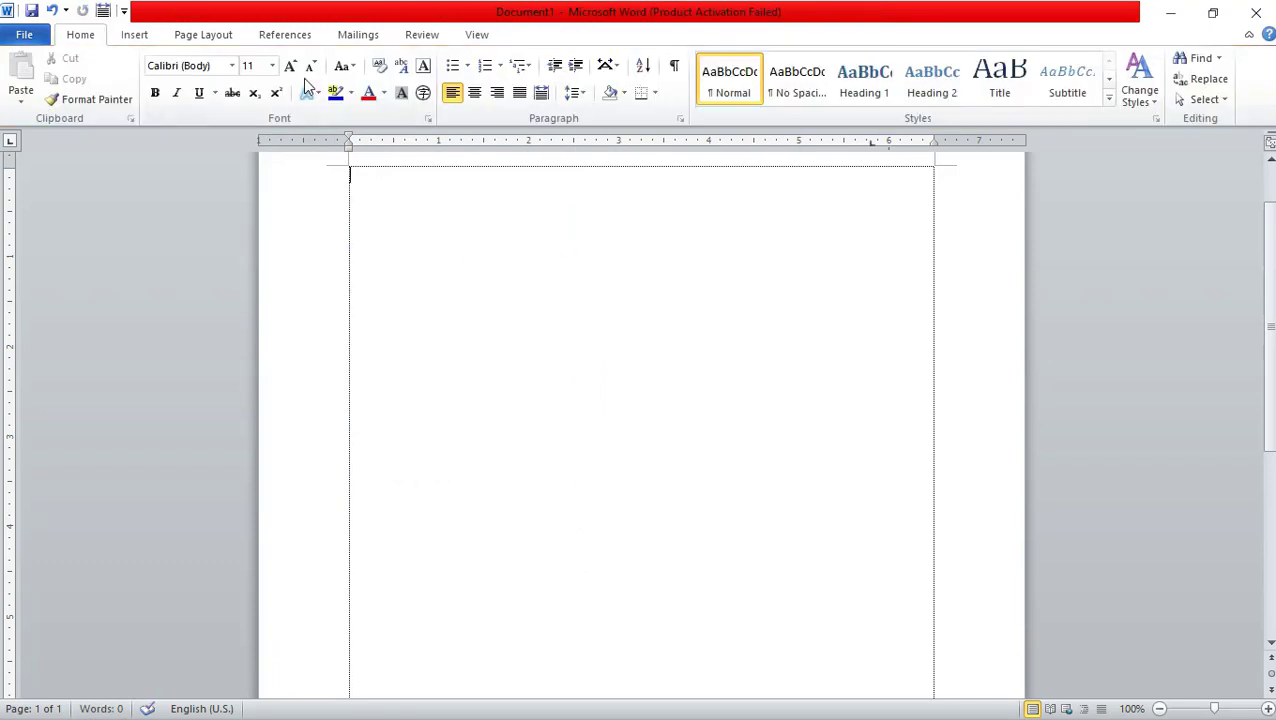
Step: Draw a diagonal line from the upper left toward the page's right middle, and reopen the Shapes gallery
left_click(134, 34)
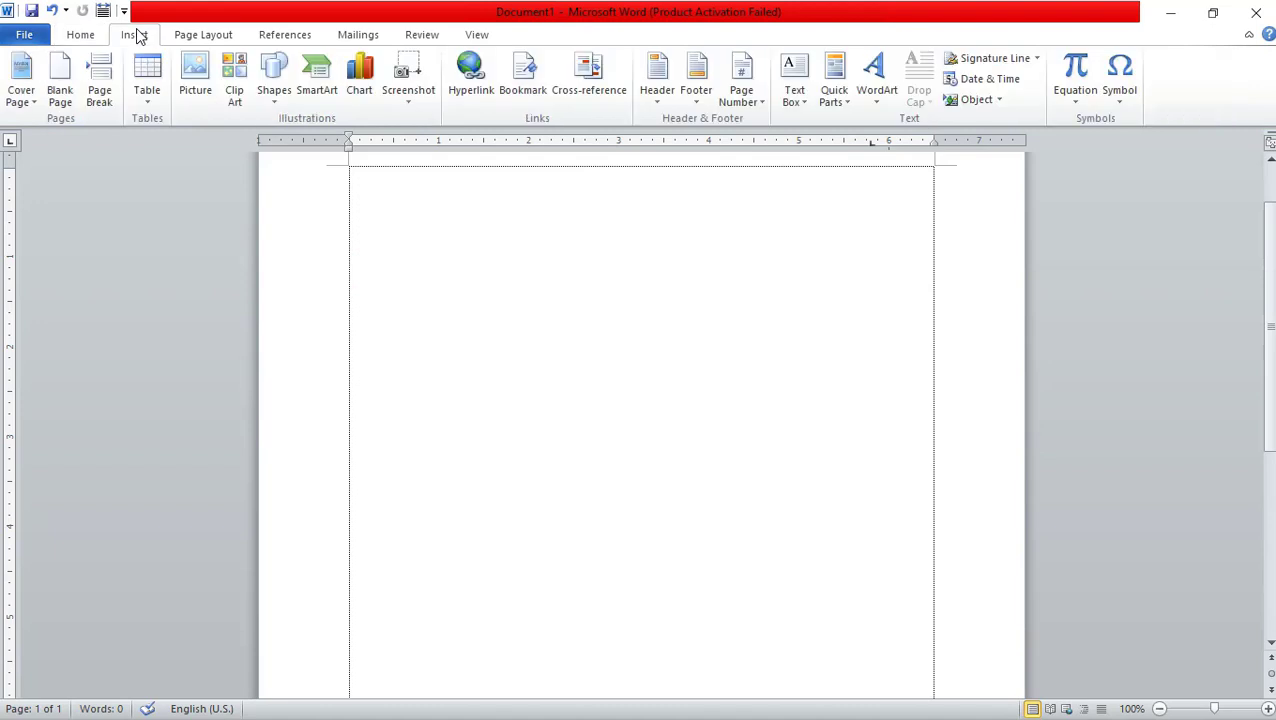
left_click(278, 103)
left_click(314, 133)
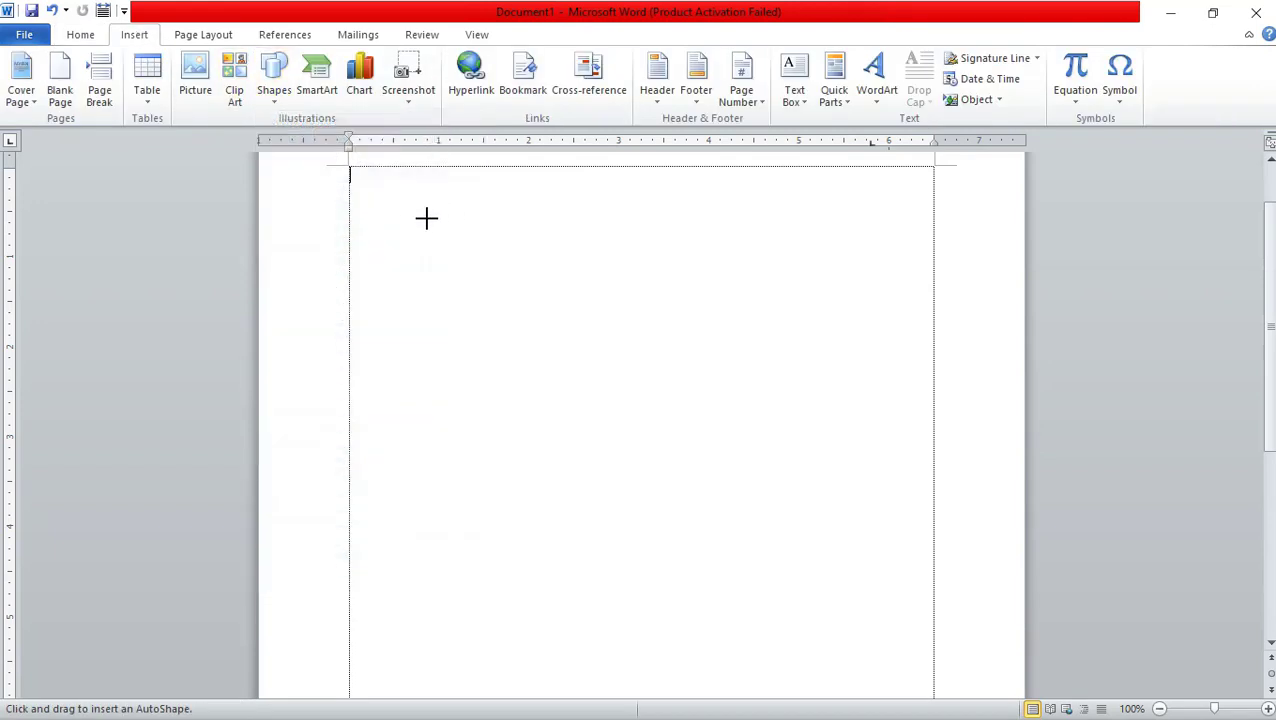
left_click_drag(410, 203, 763, 403)
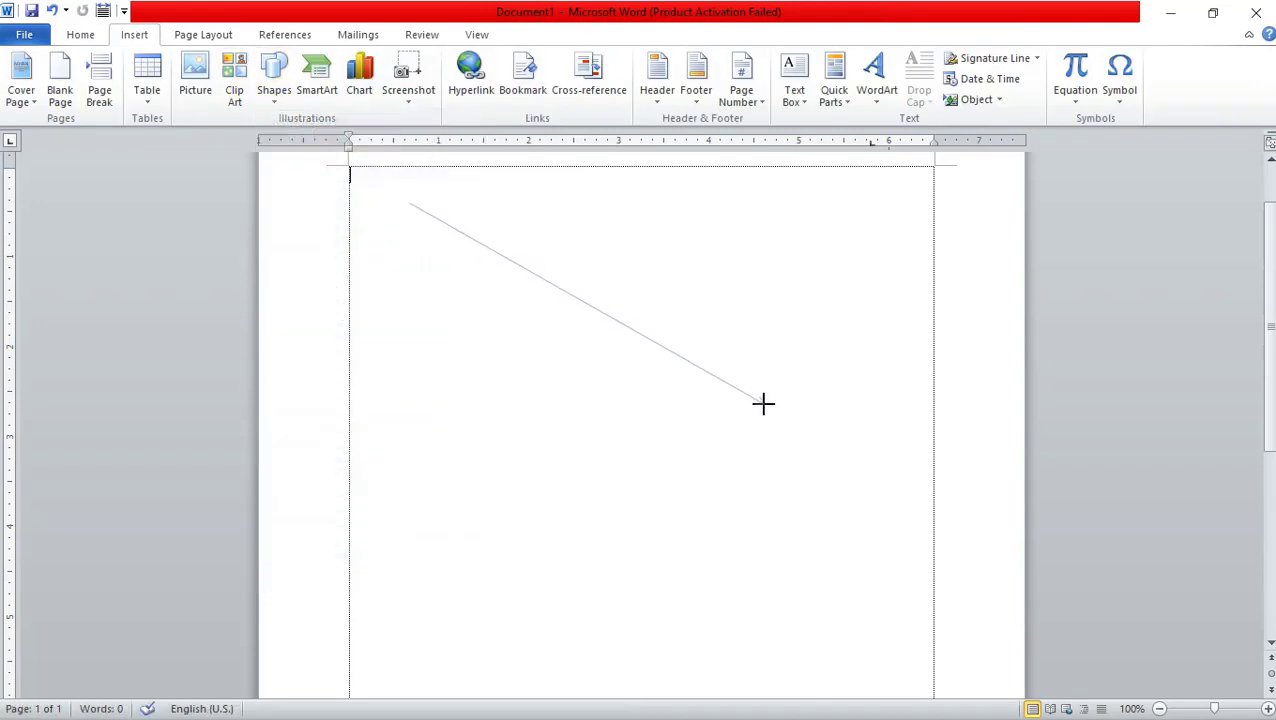
mouse_move(763, 403)
left_mouse_down()
mouse_move(700, 445)
mouse_move(824, 433)
left_mouse_up()
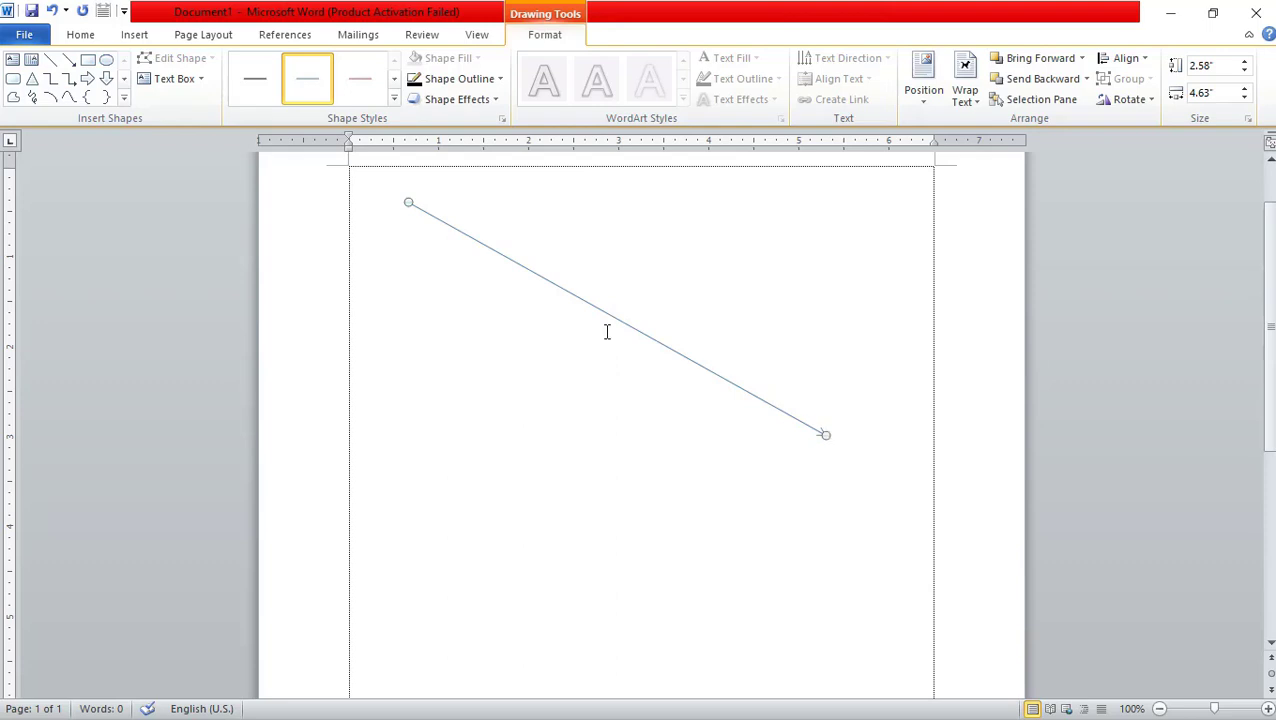
left_click(134, 35)
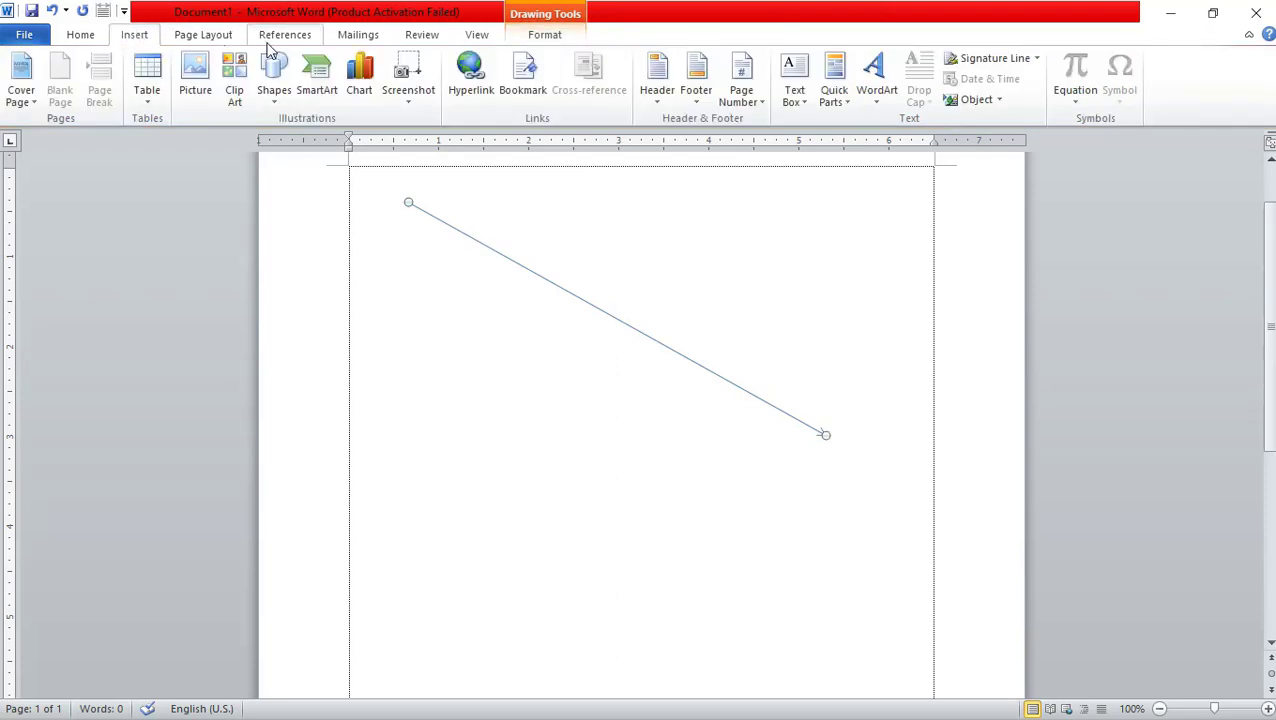
left_click(272, 85)
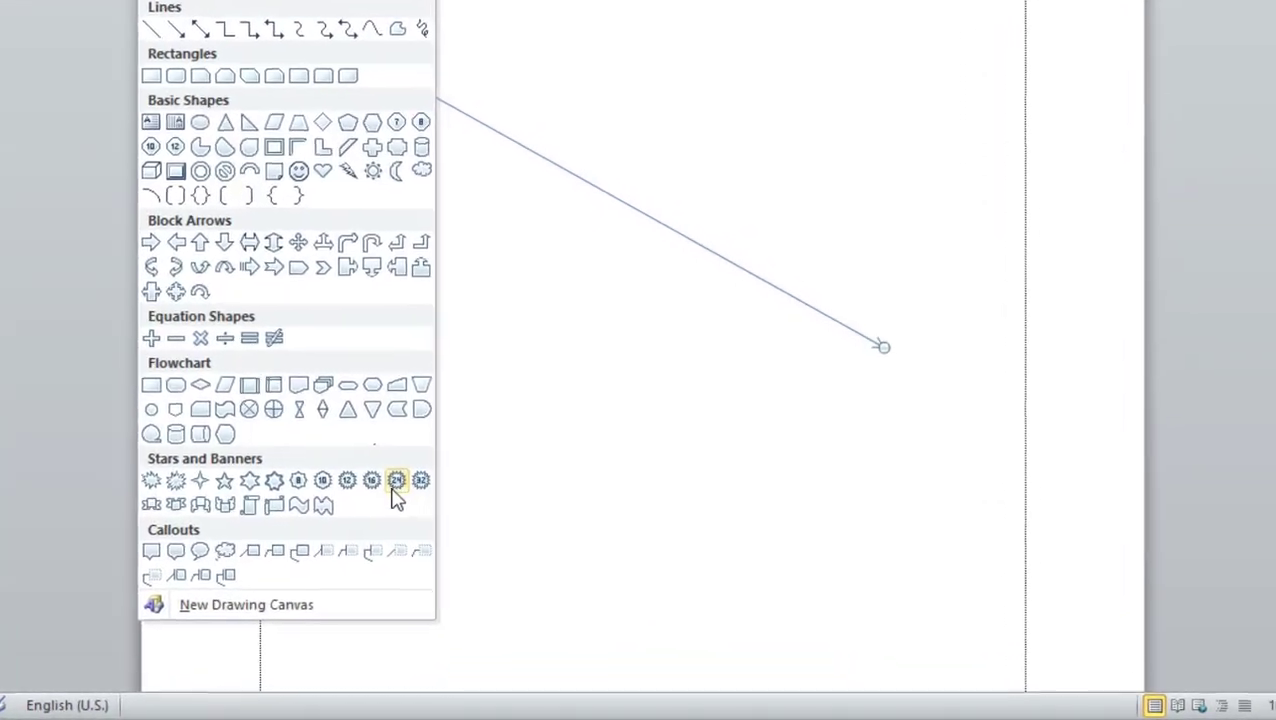
Step: Draw a wide 32-point star across the lower part of the page
left_click(472, 538)
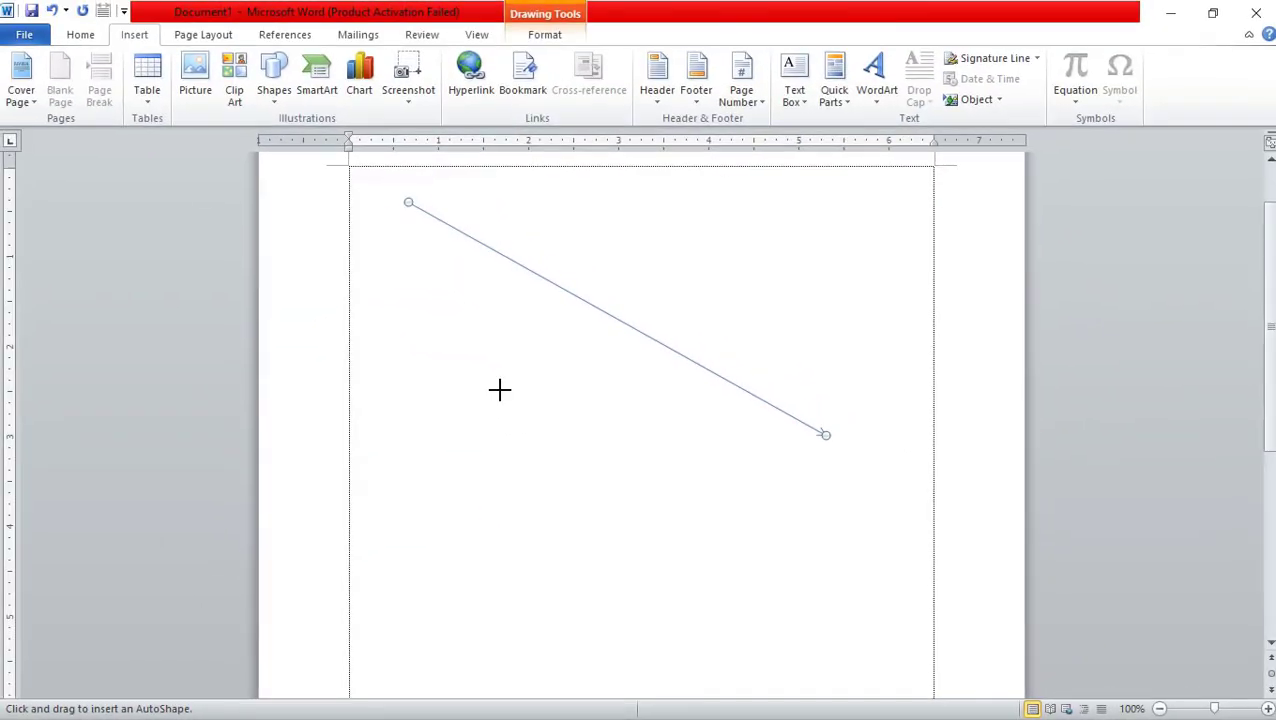
scroll(438, 356, "up", 1)
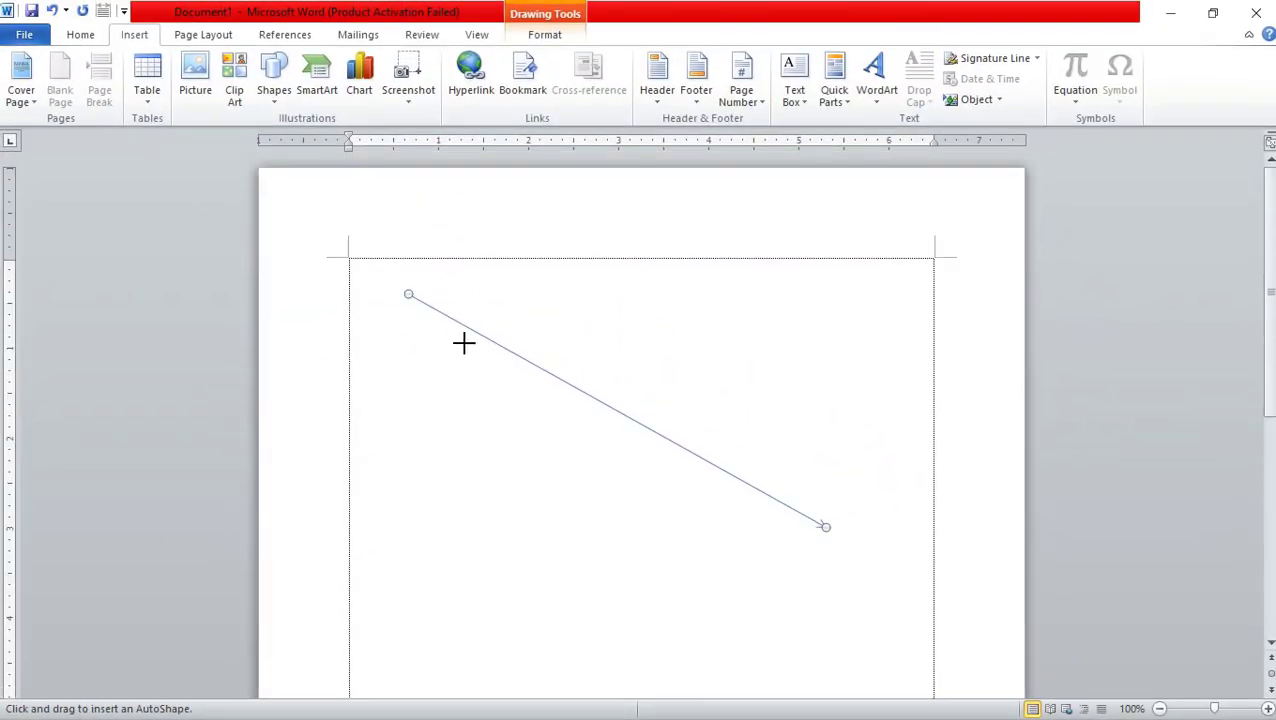
scroll(578, 402, "down", 2)
scroll(578, 396, "down", 5)
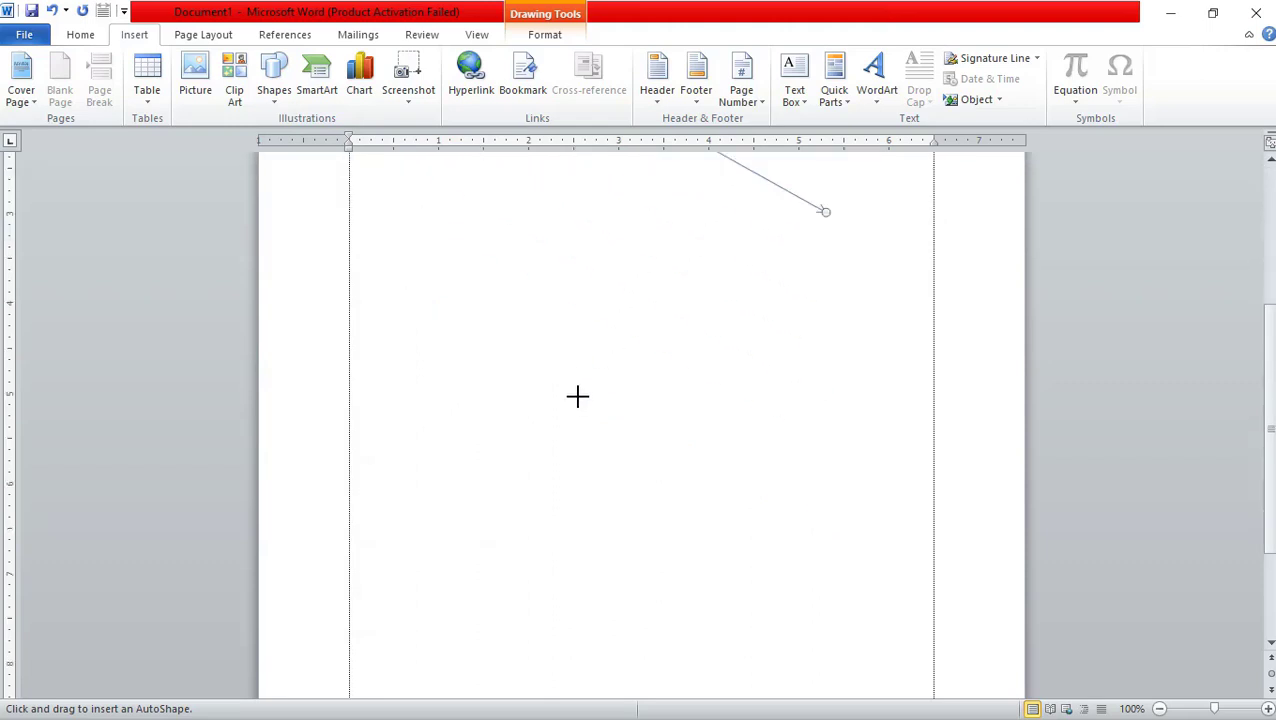
scroll(575, 396, "down", 3)
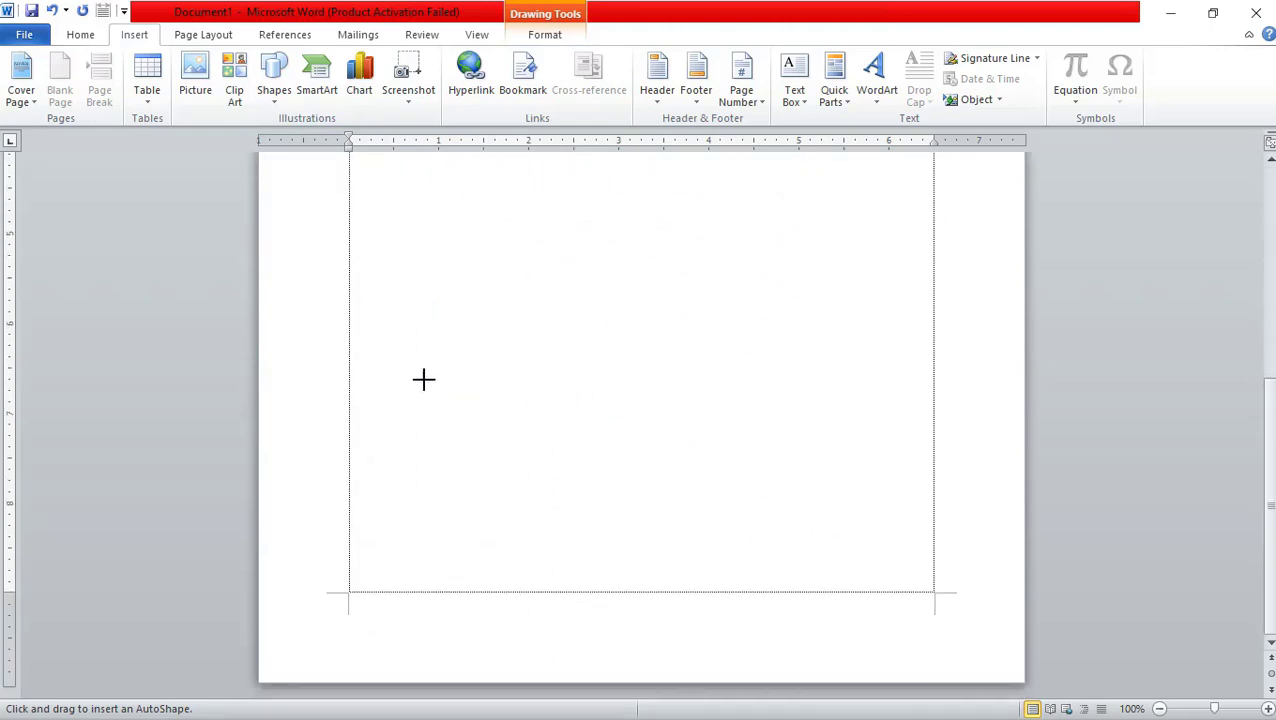
mouse_move(384, 459)
left_mouse_down()
mouse_move(631, 589)
mouse_move(686, 603)
mouse_move(652, 328)
mouse_move(721, 205)
mouse_move(686, 367)
mouse_move(746, 567)
mouse_move(731, 598)
mouse_move(720, 575)
left_mouse_up()
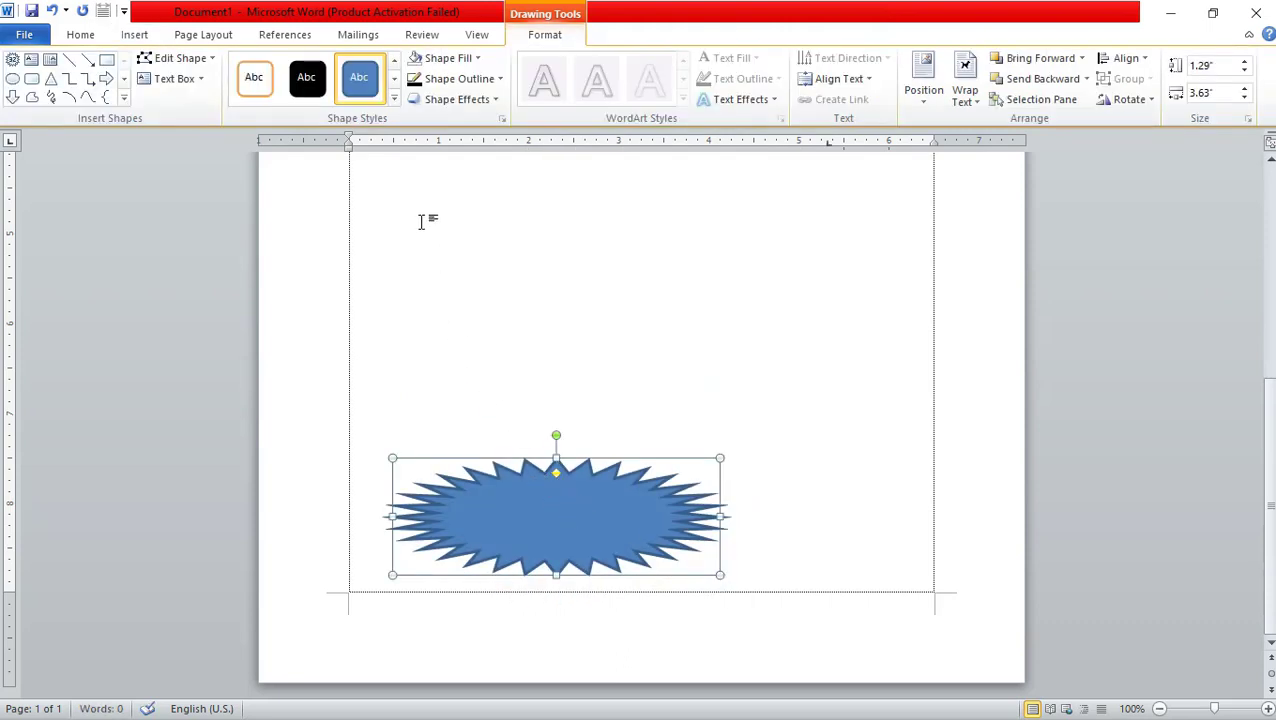
Step: Set the starburst's picture fill to logoo.jpg from the Pictures folder
left_click(477, 61)
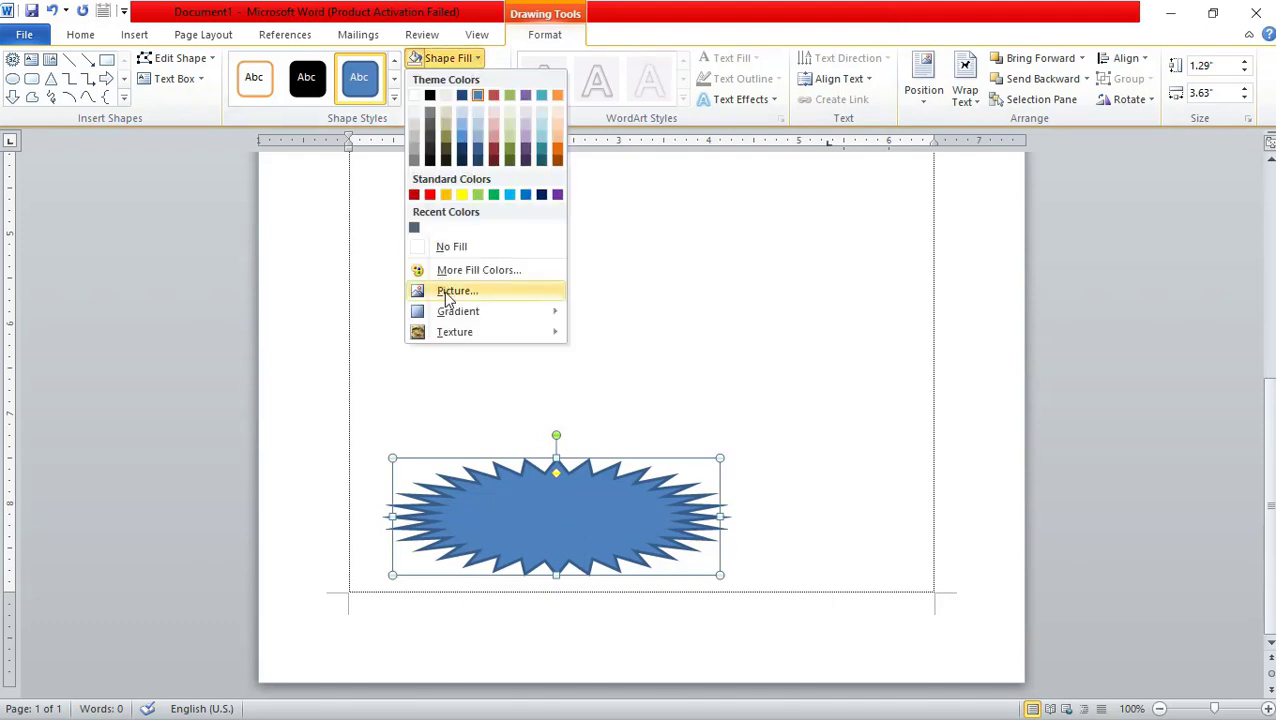
left_click(463, 295)
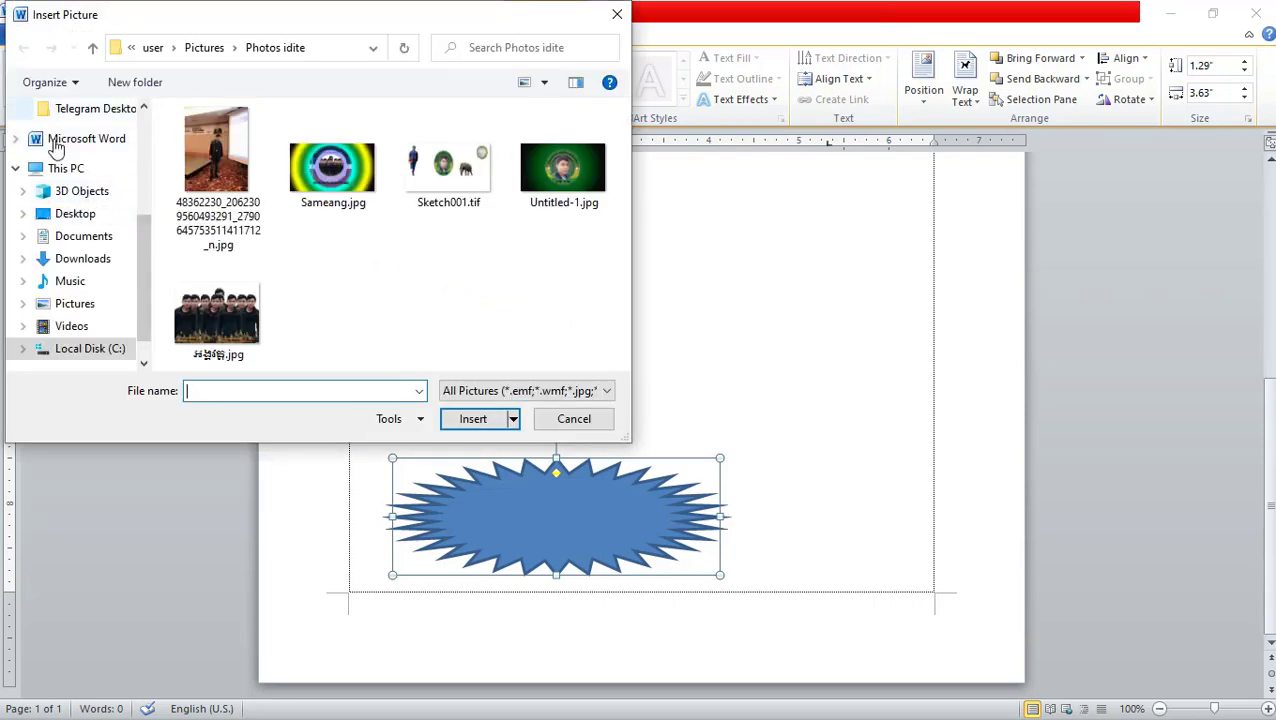
left_click(70, 310)
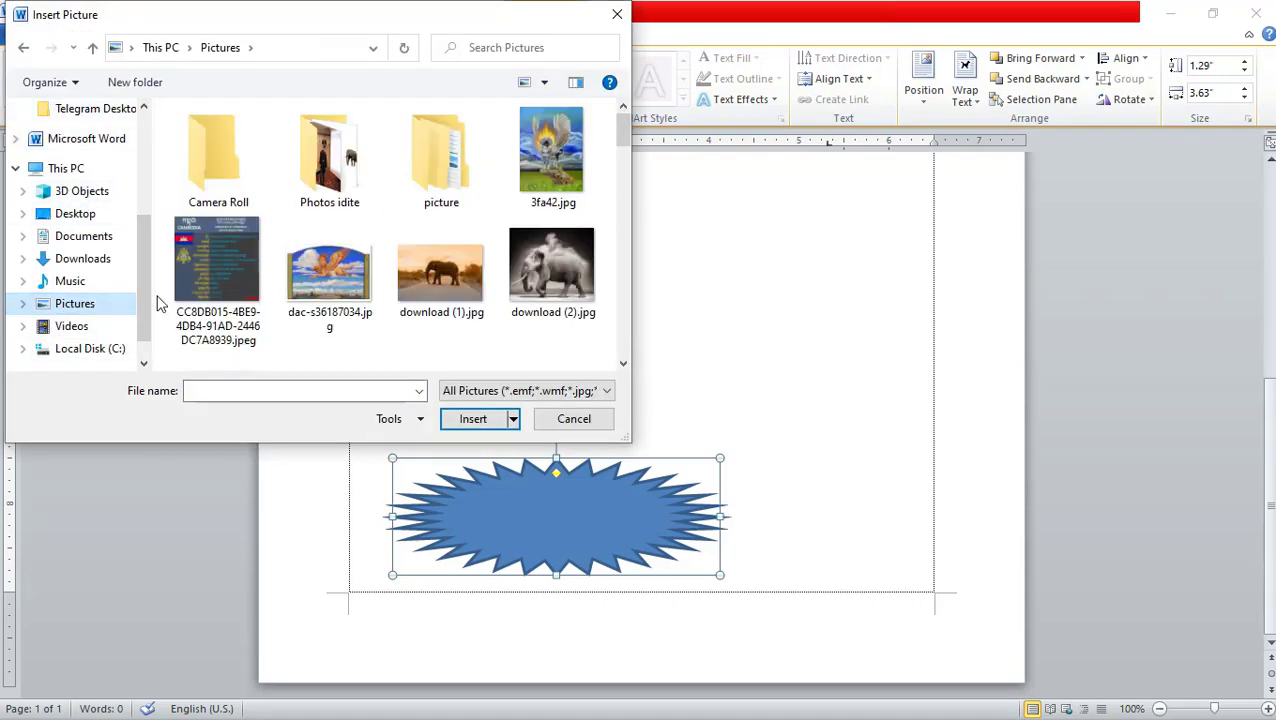
scroll(330, 285, "down", 3)
scroll(372, 258, "down", 2)
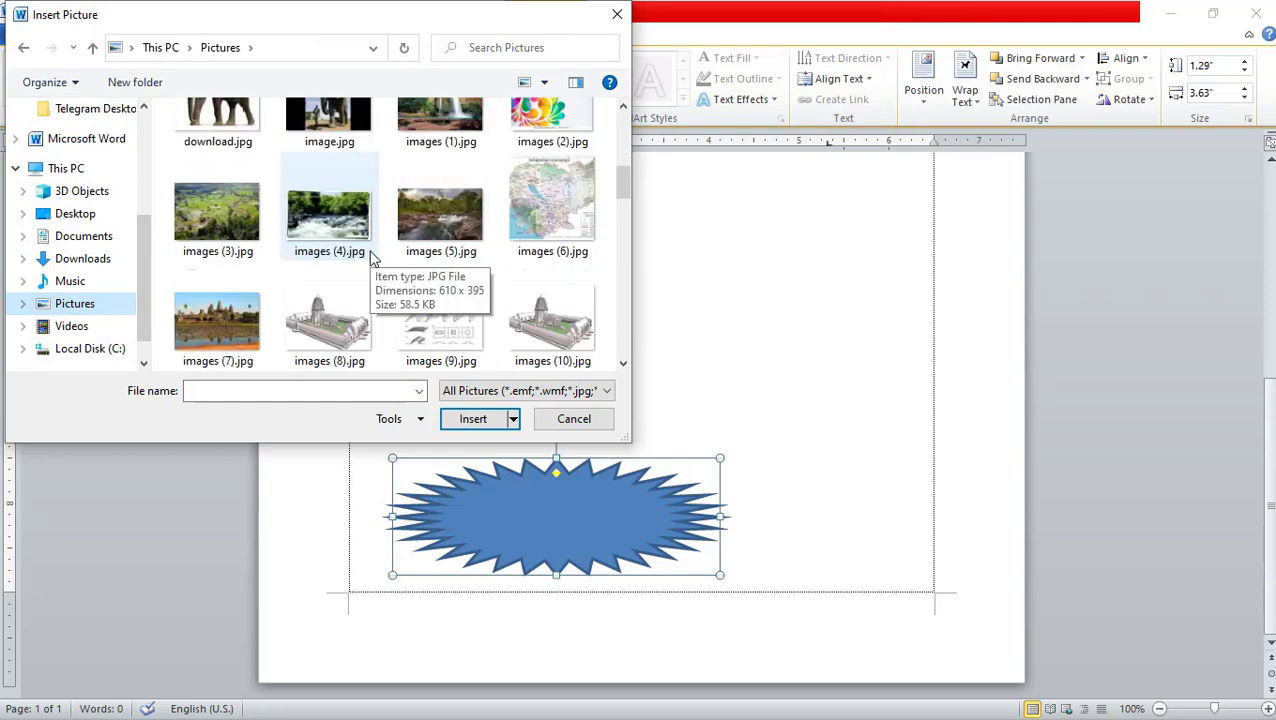
scroll(372, 258, "down", 1)
scroll(372, 258, "down", 2)
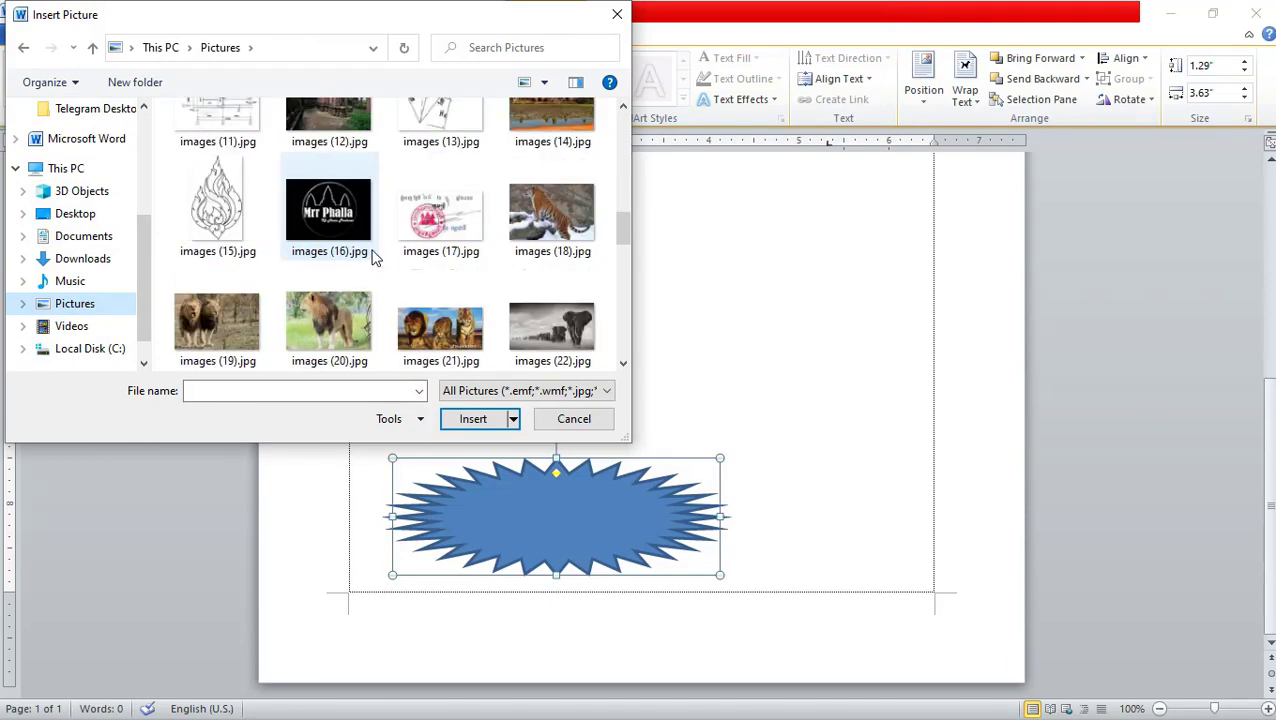
scroll(446, 257, "down", 2)
scroll(446, 257, "down", 1)
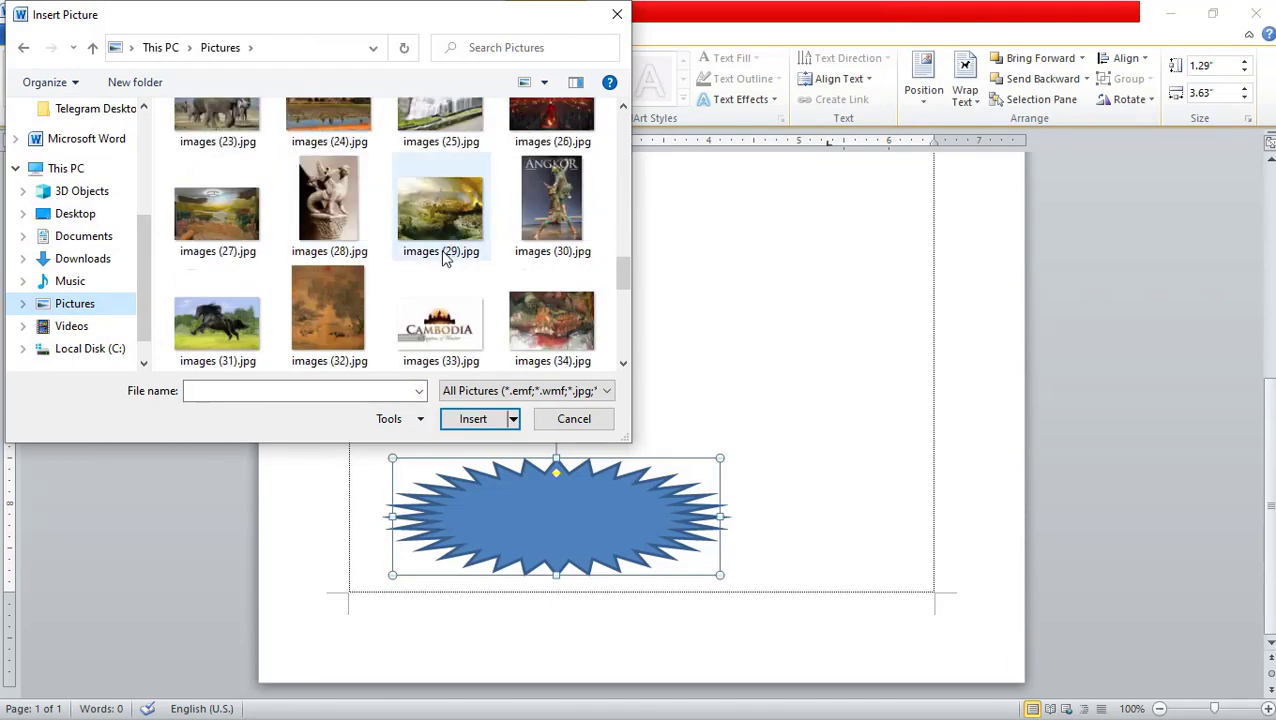
scroll(446, 257, "down", 1)
scroll(446, 257, "down", 1)
scroll(446, 259, "down", 1)
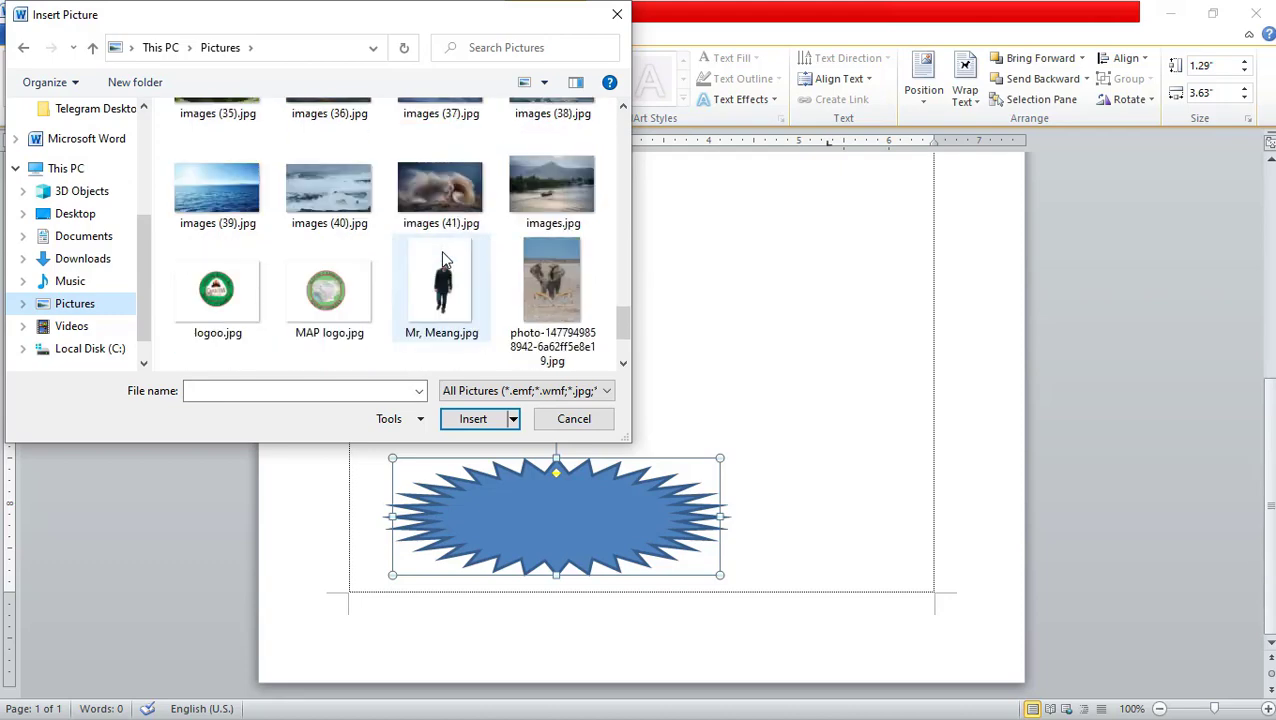
left_click(248, 289)
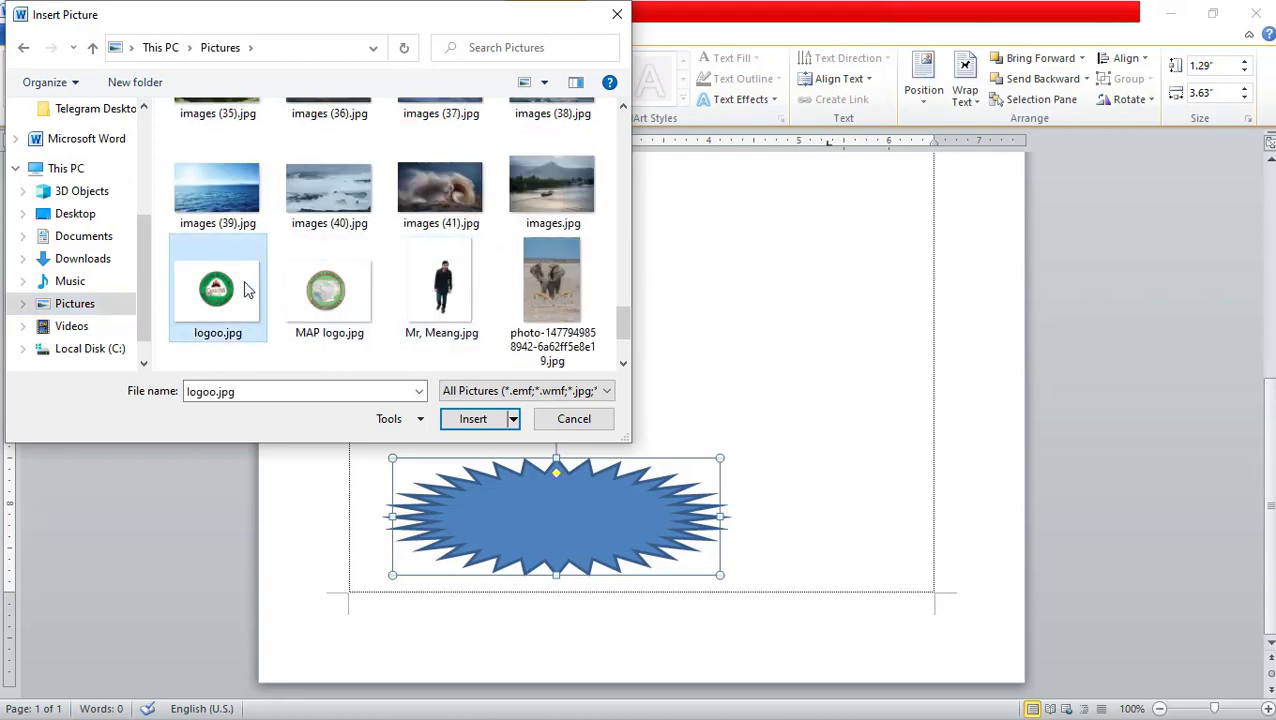
left_click(485, 418)
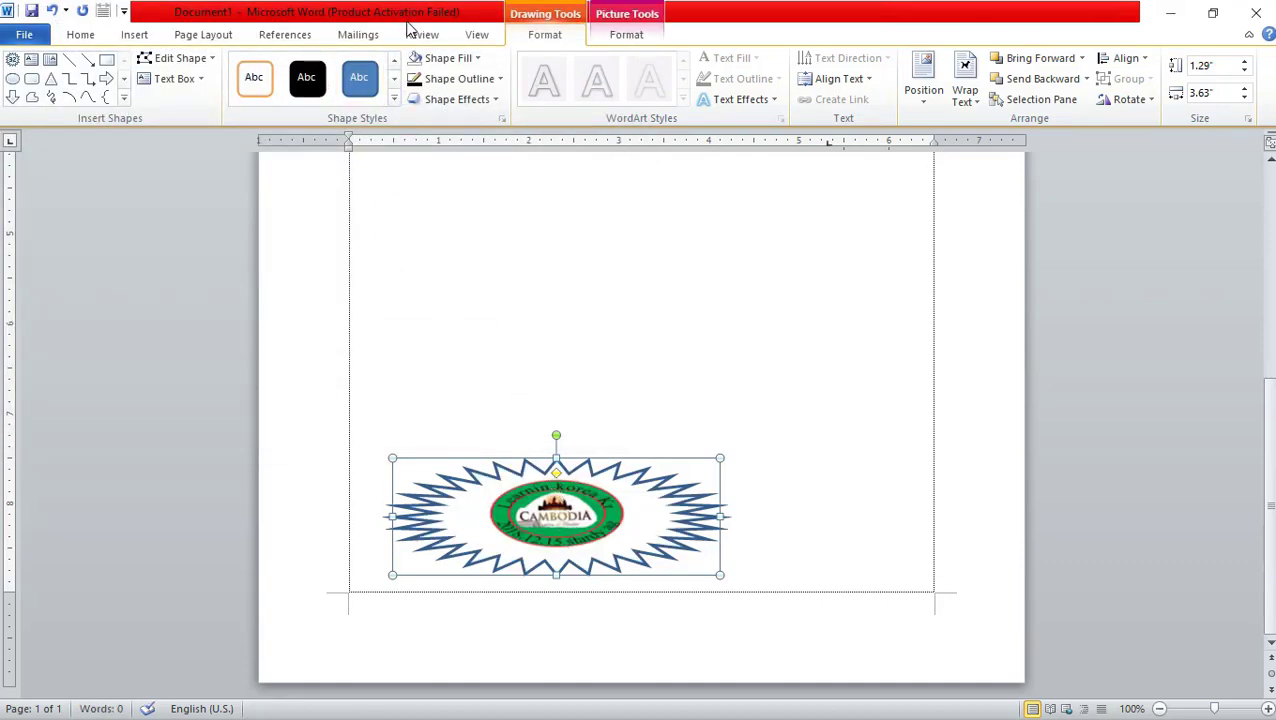
left_click(450, 58)
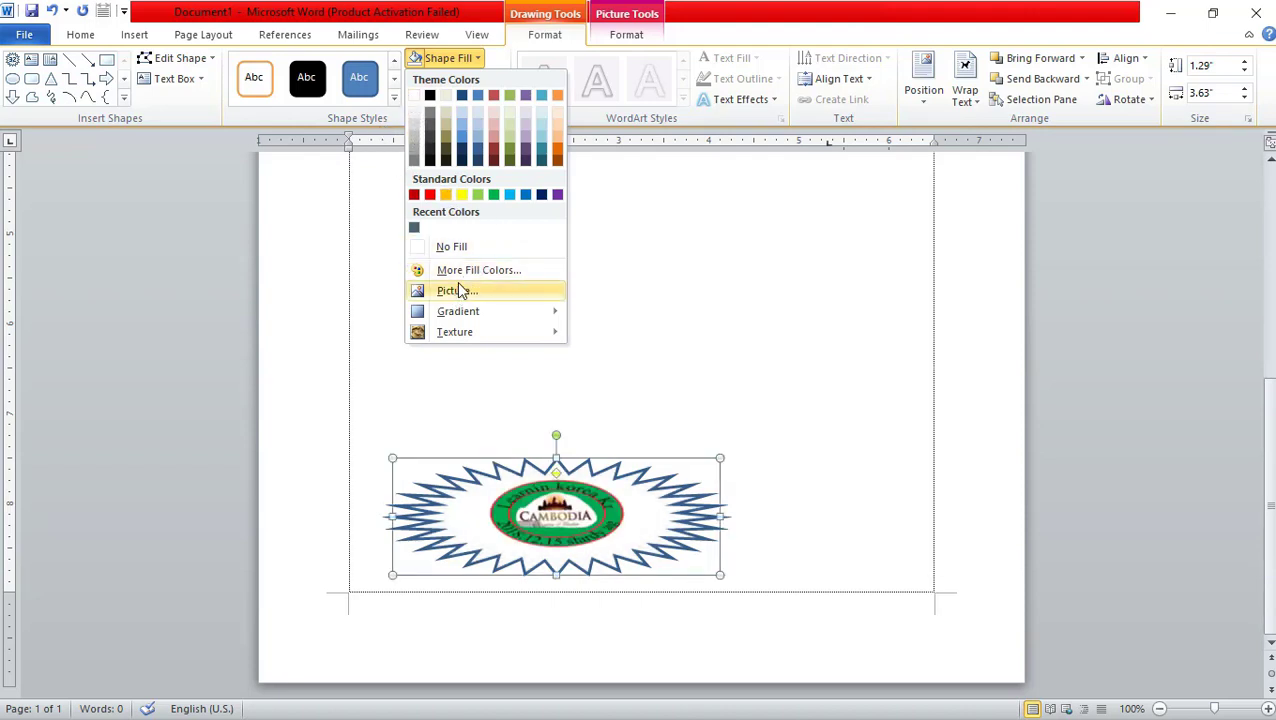
left_click(684, 208)
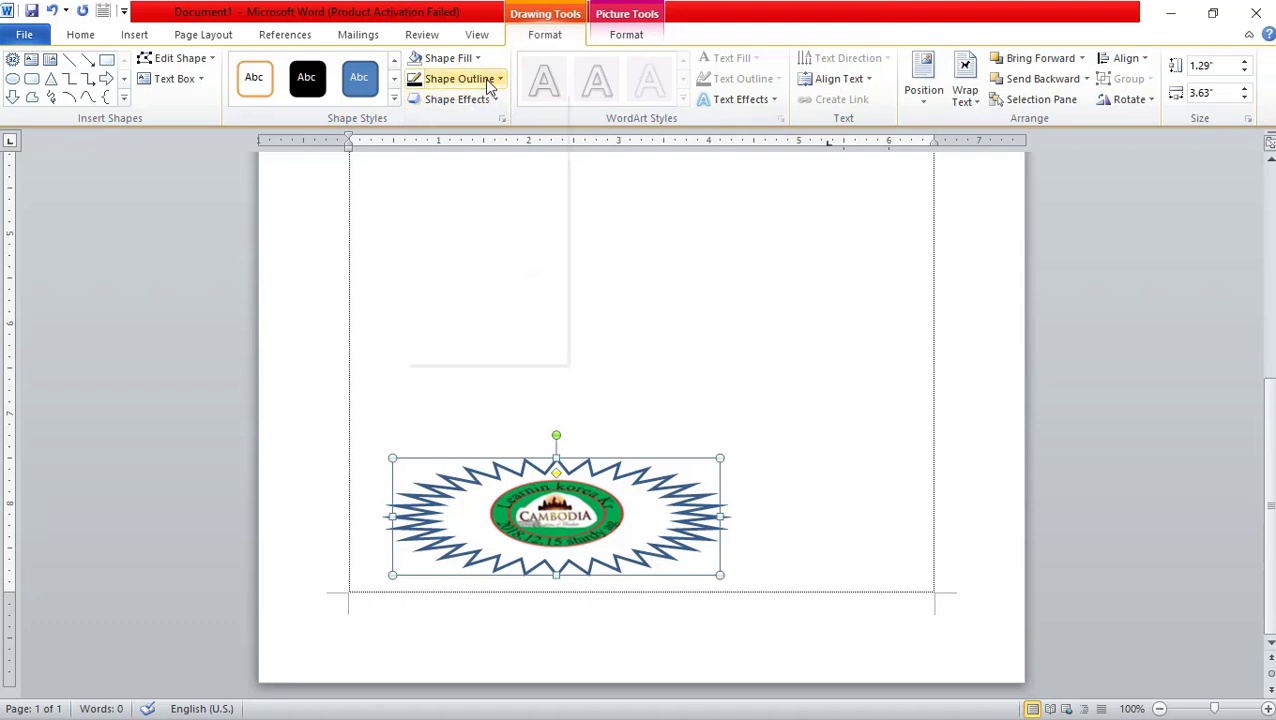
left_click(484, 79)
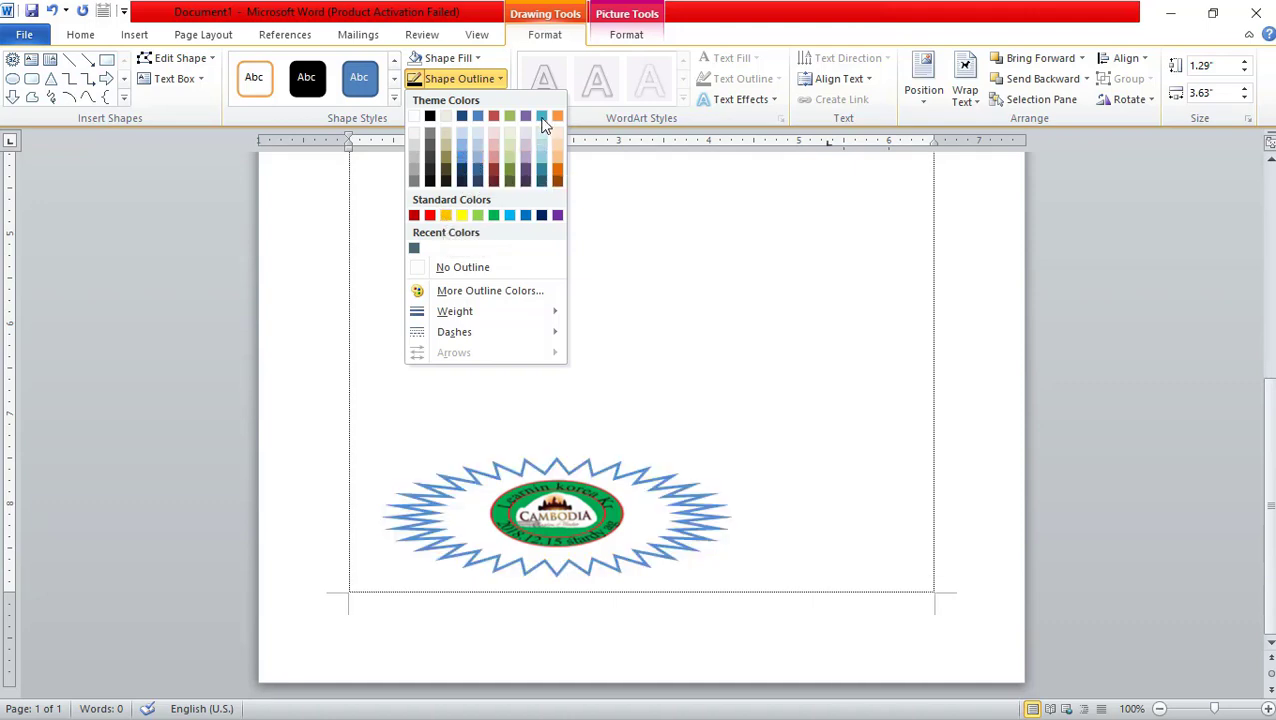
left_click(683, 220)
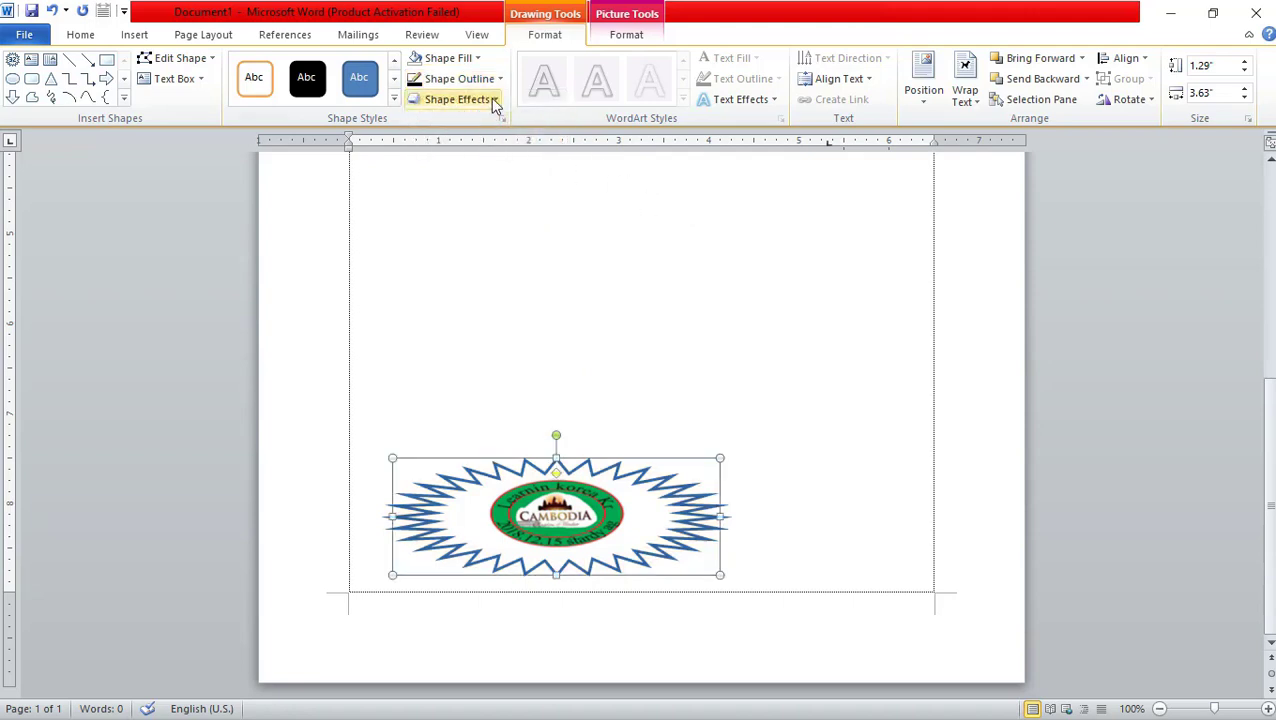
Step: Apply the second Parallel 3-D Rotation preset to the logo starburst
left_click(490, 99)
mouse_move(436, 134)
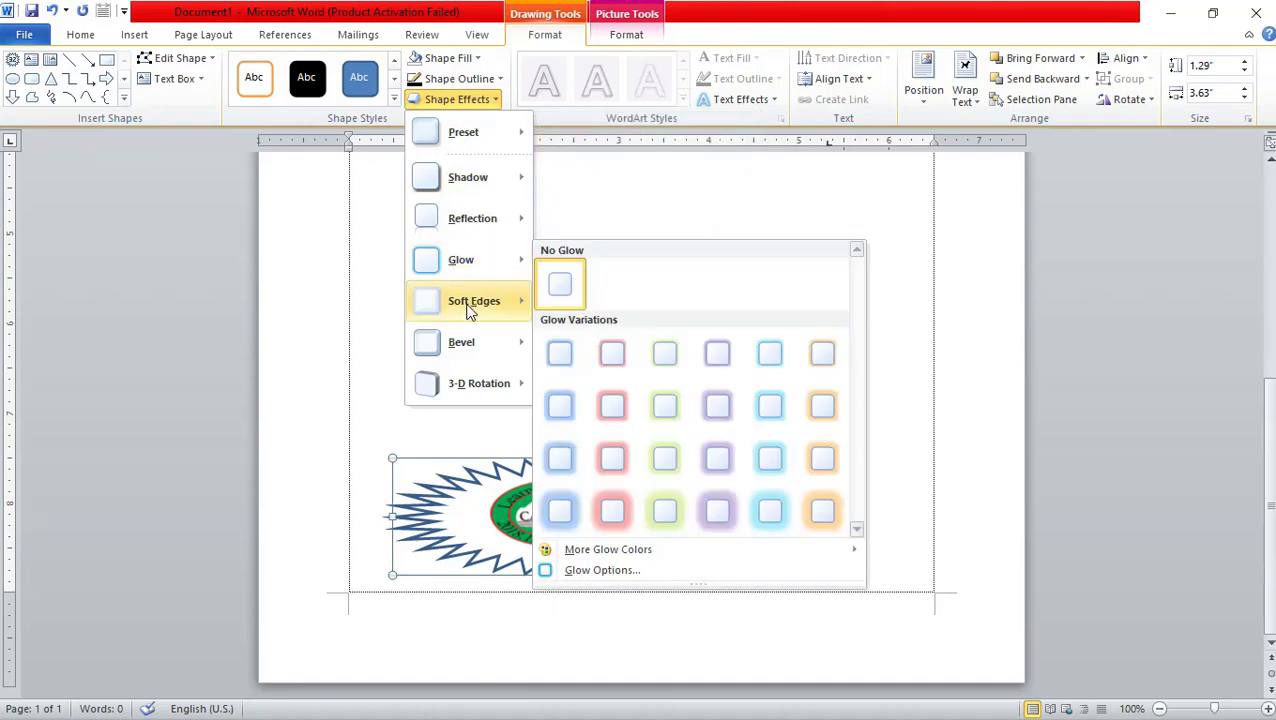
mouse_move(468, 305)
mouse_move(432, 388)
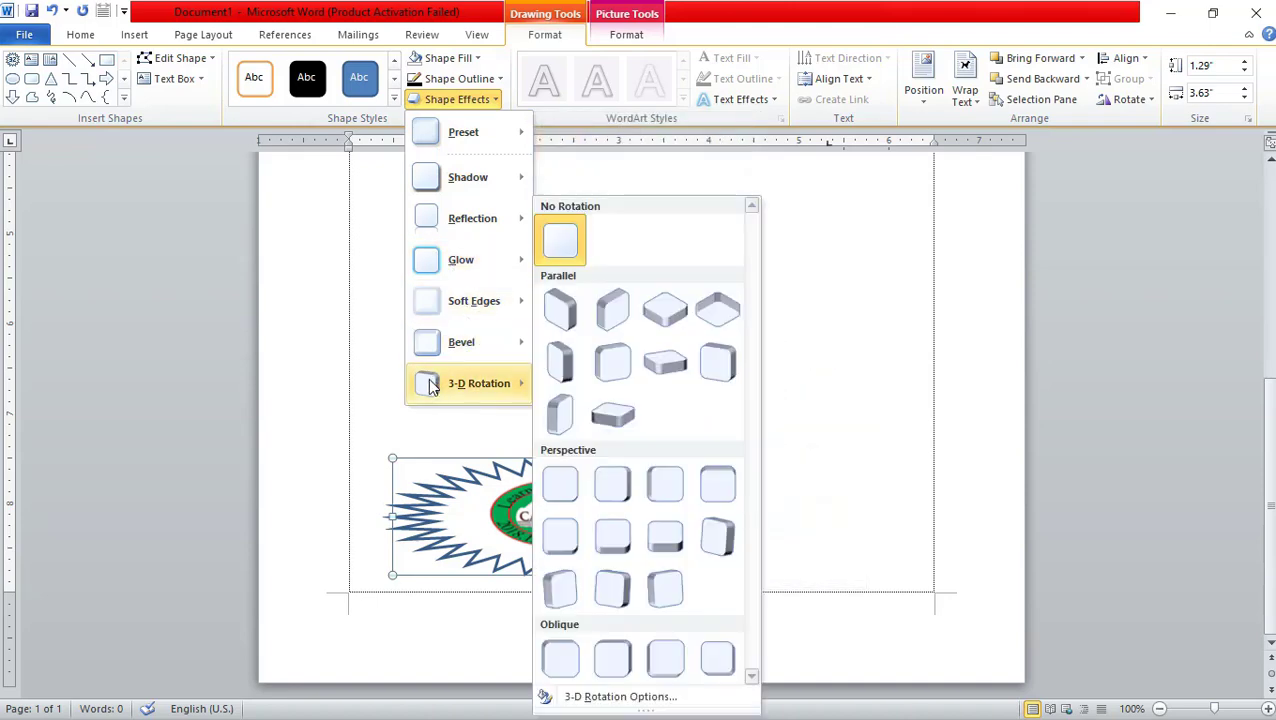
left_click(606, 314)
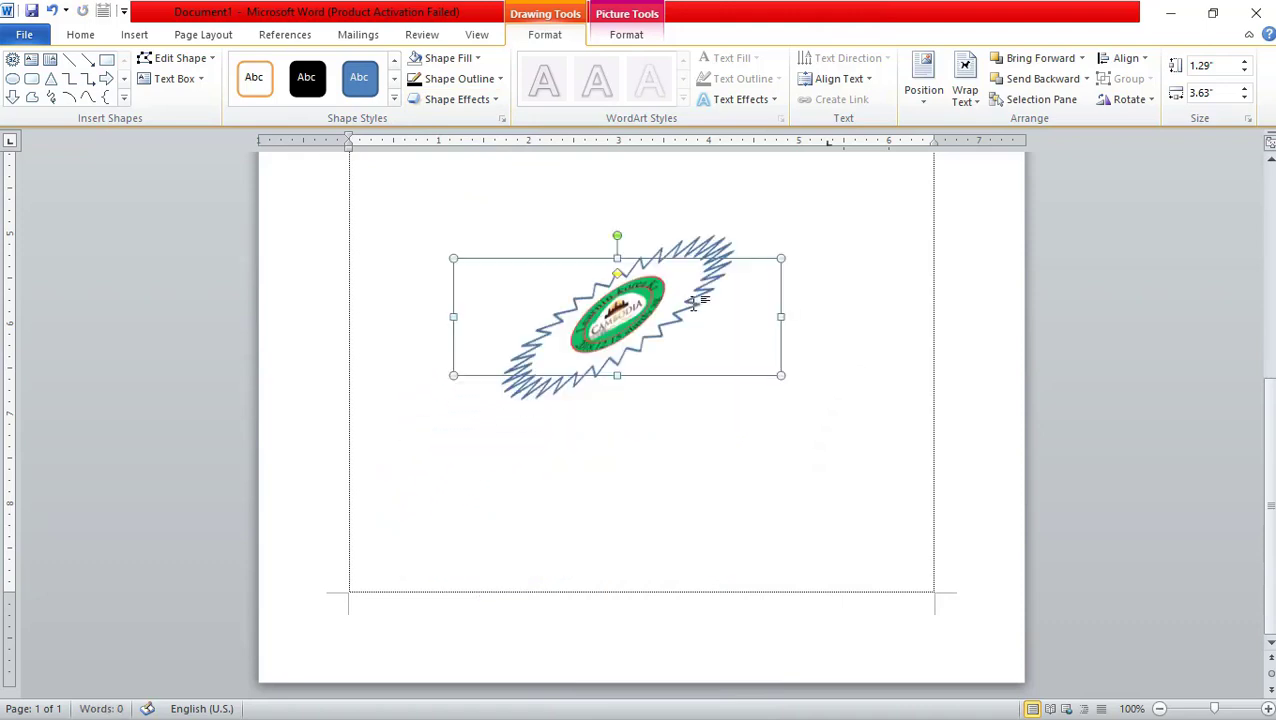
Step: Shrink the starburst to 0.98" by 3.17" and tilt it slightly clockwise near the page top
scroll(770, 265, "up", 3)
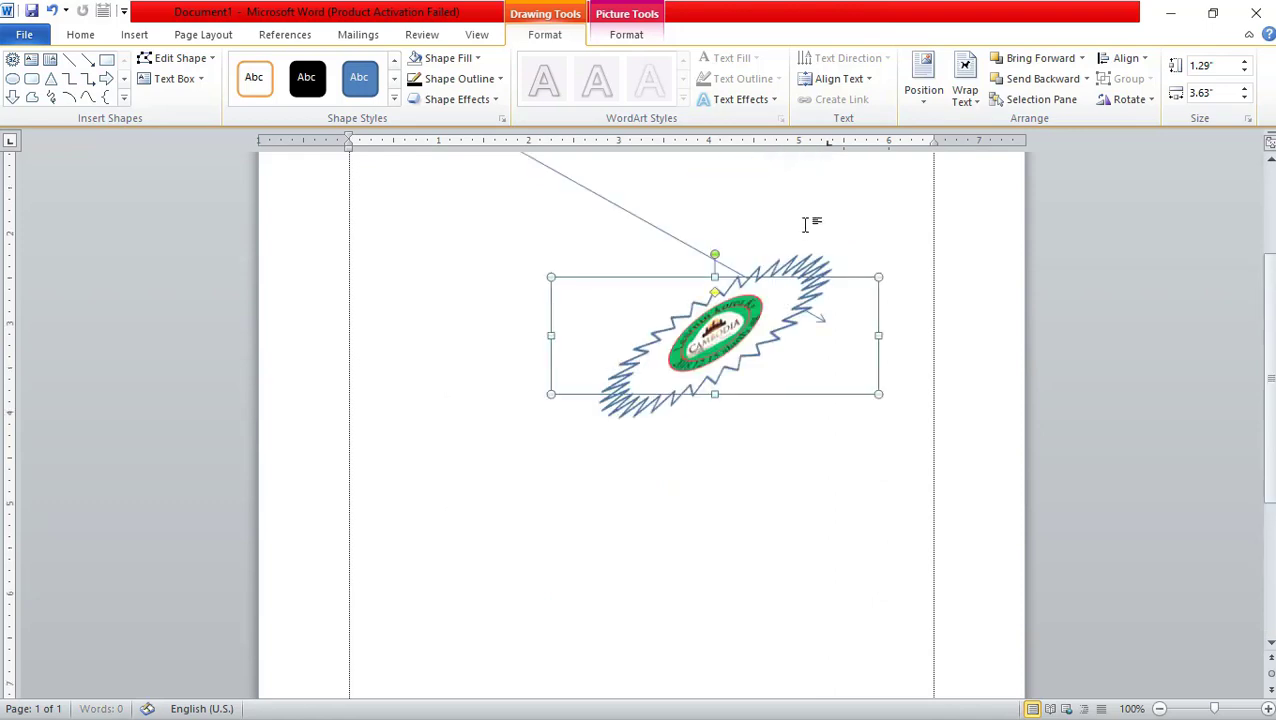
scroll(790, 260, "up", 2)
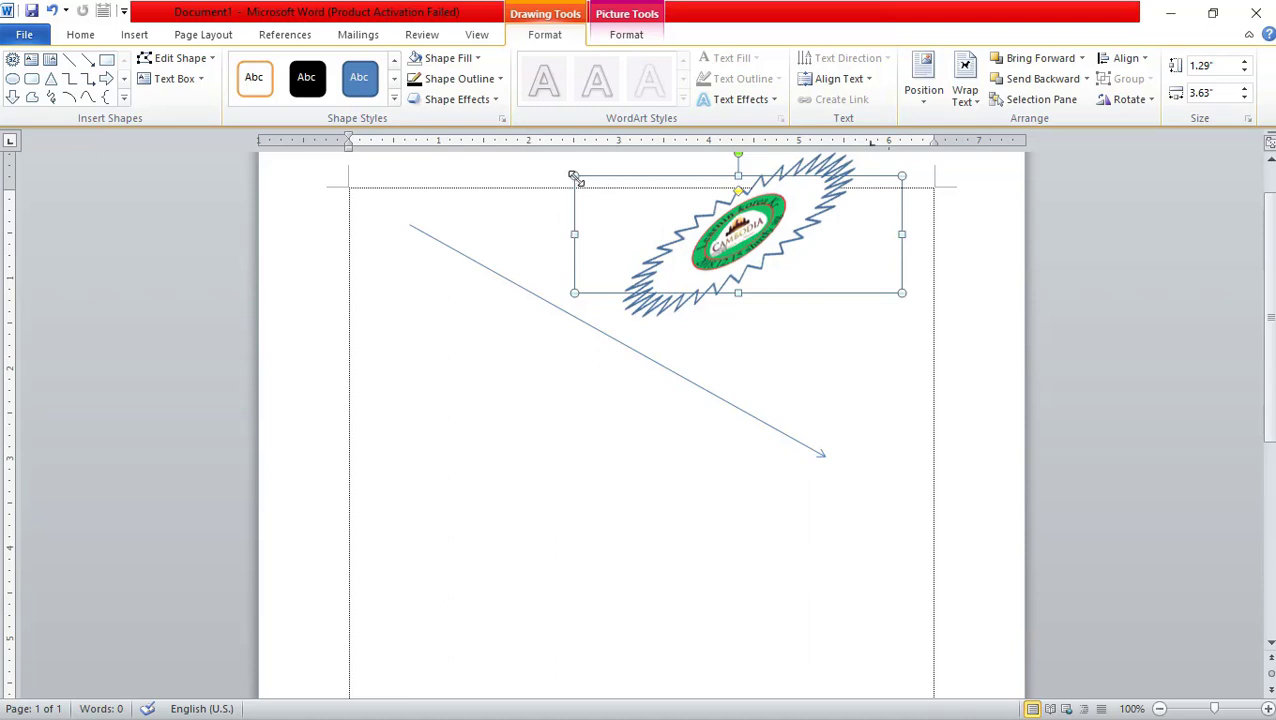
left_click_drag(575, 178, 615, 204)
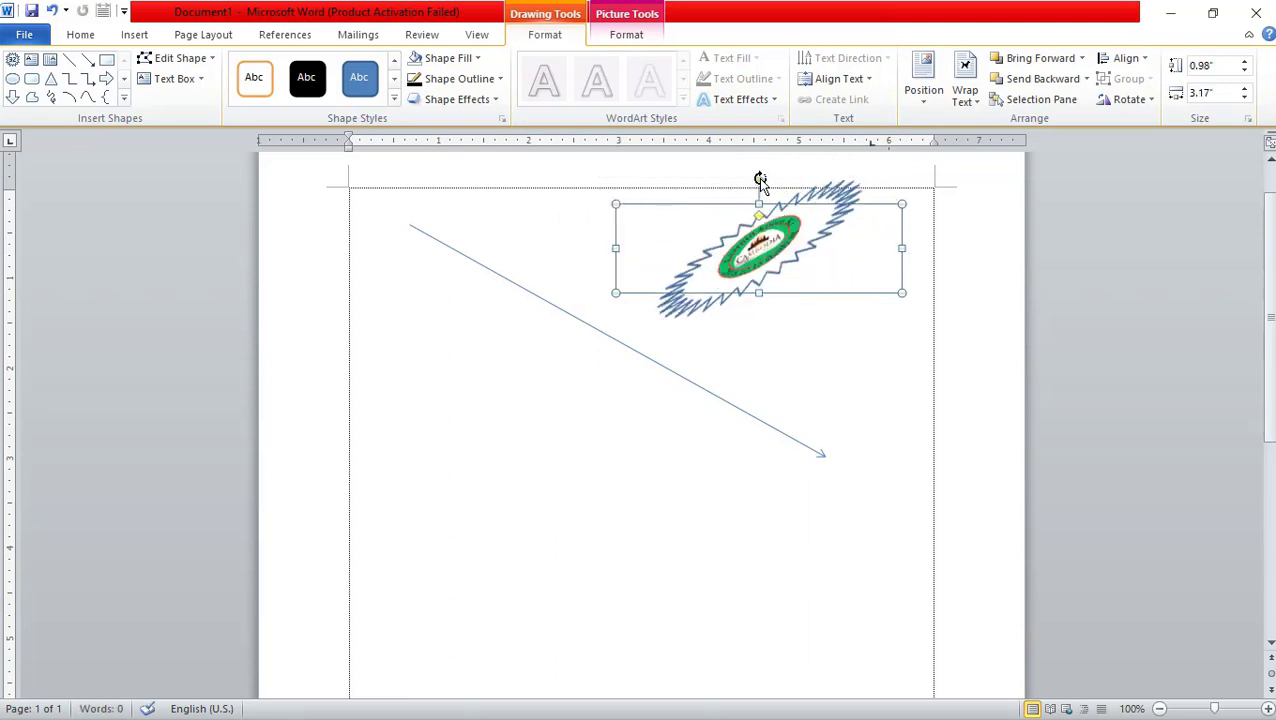
mouse_move(757, 181)
left_mouse_down()
mouse_move(773, 187)
mouse_move(761, 175)
left_mouse_up()
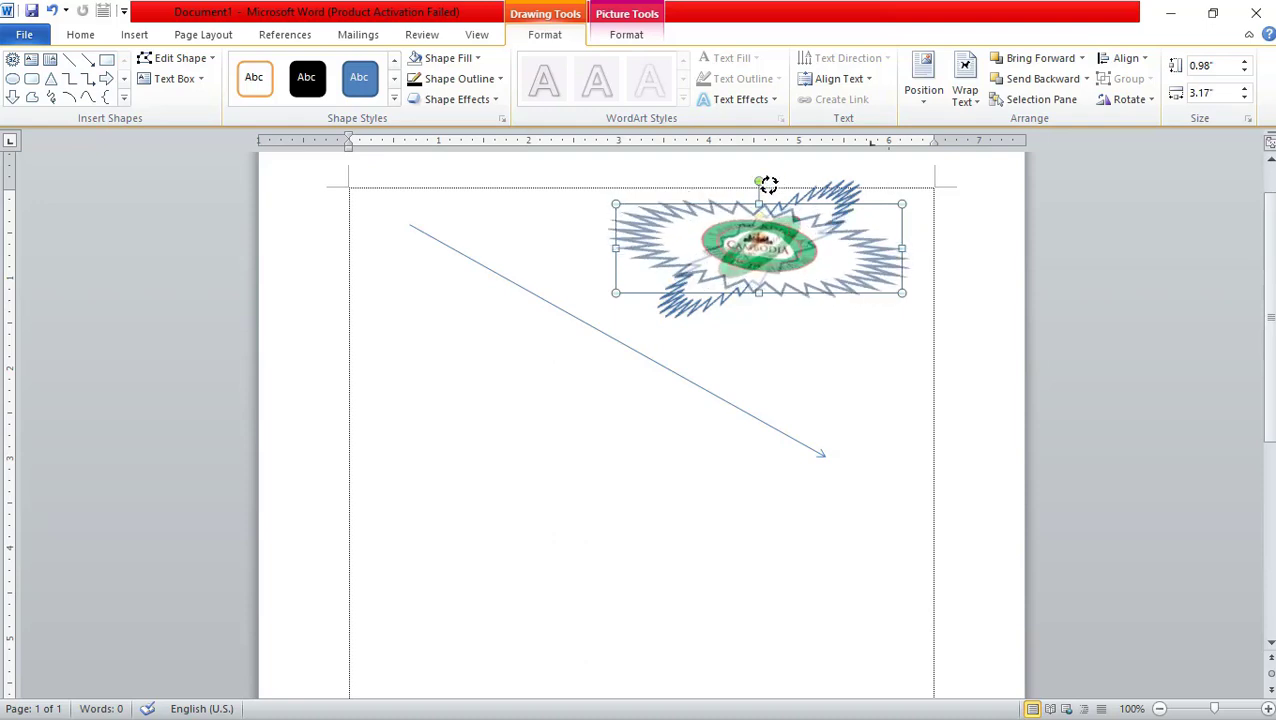
left_click_drag(761, 175, 764, 182)
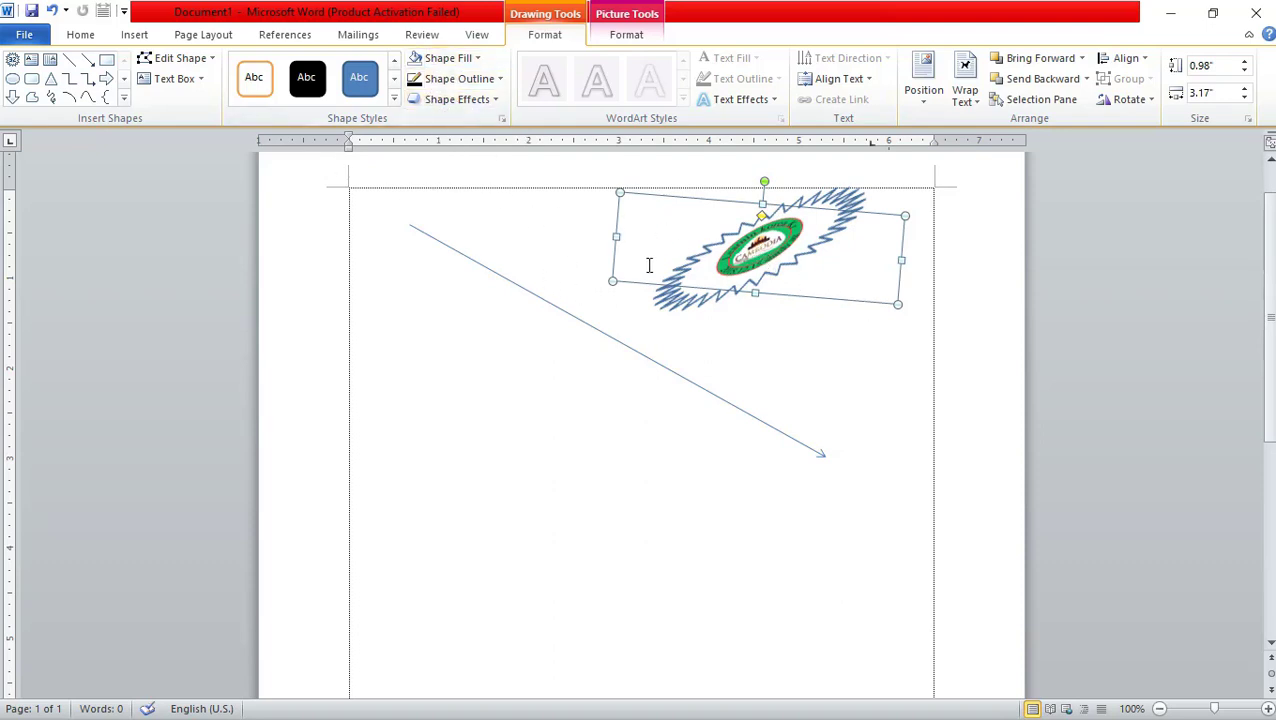
Step: Delete the slanted logo starburst and the diagonal arrow line
key("Delete")
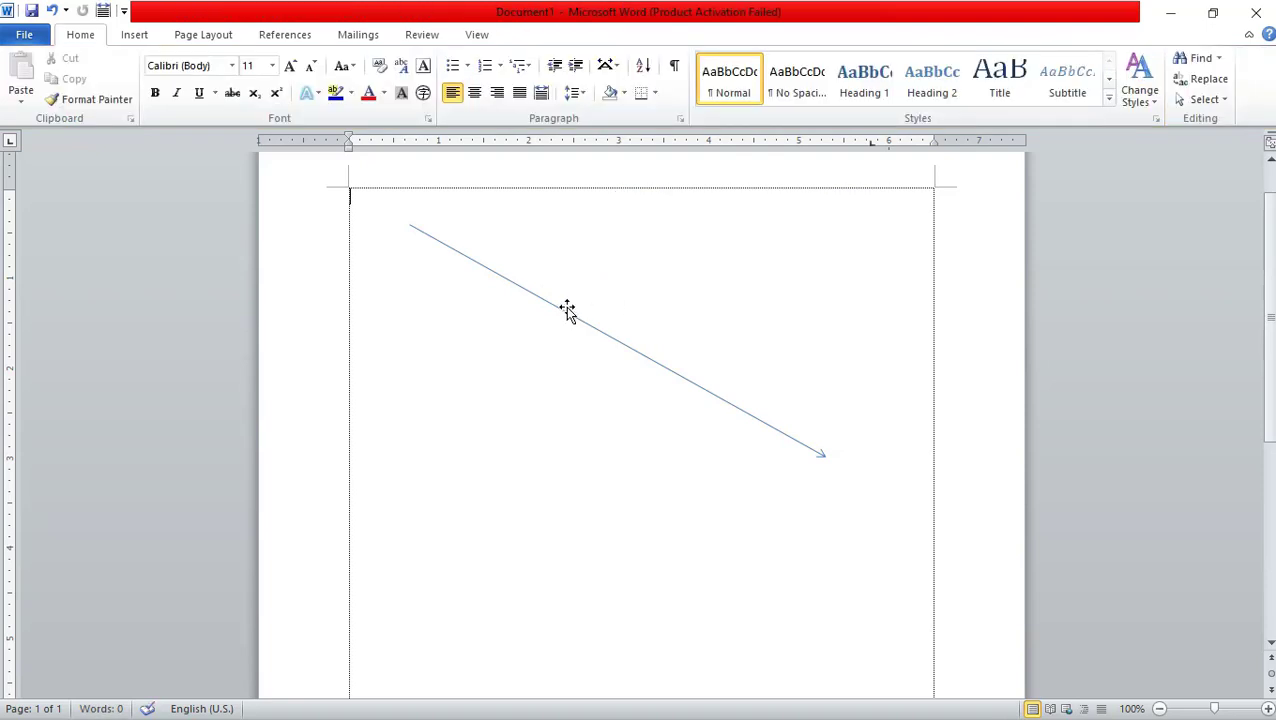
left_click(564, 306)
key("Delete")
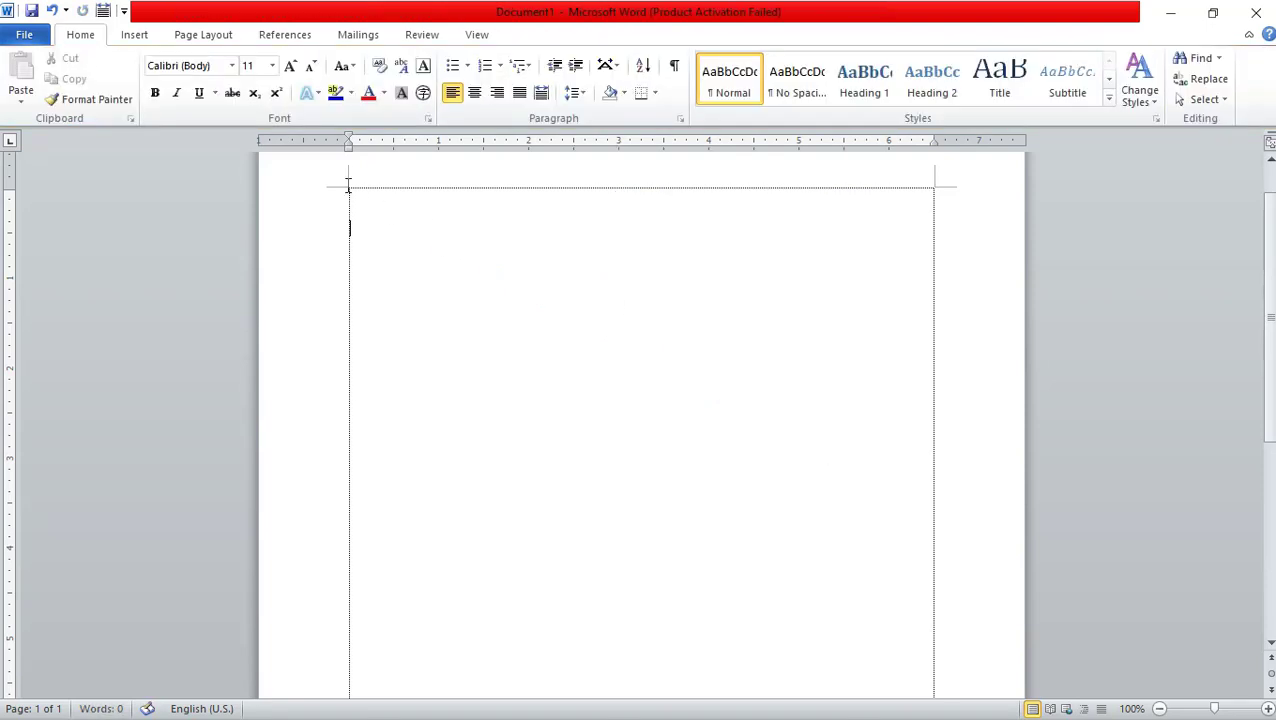
Step: Draw a new 2.72" by 4.96" 32-point star near the top of the page
left_click(133, 37)
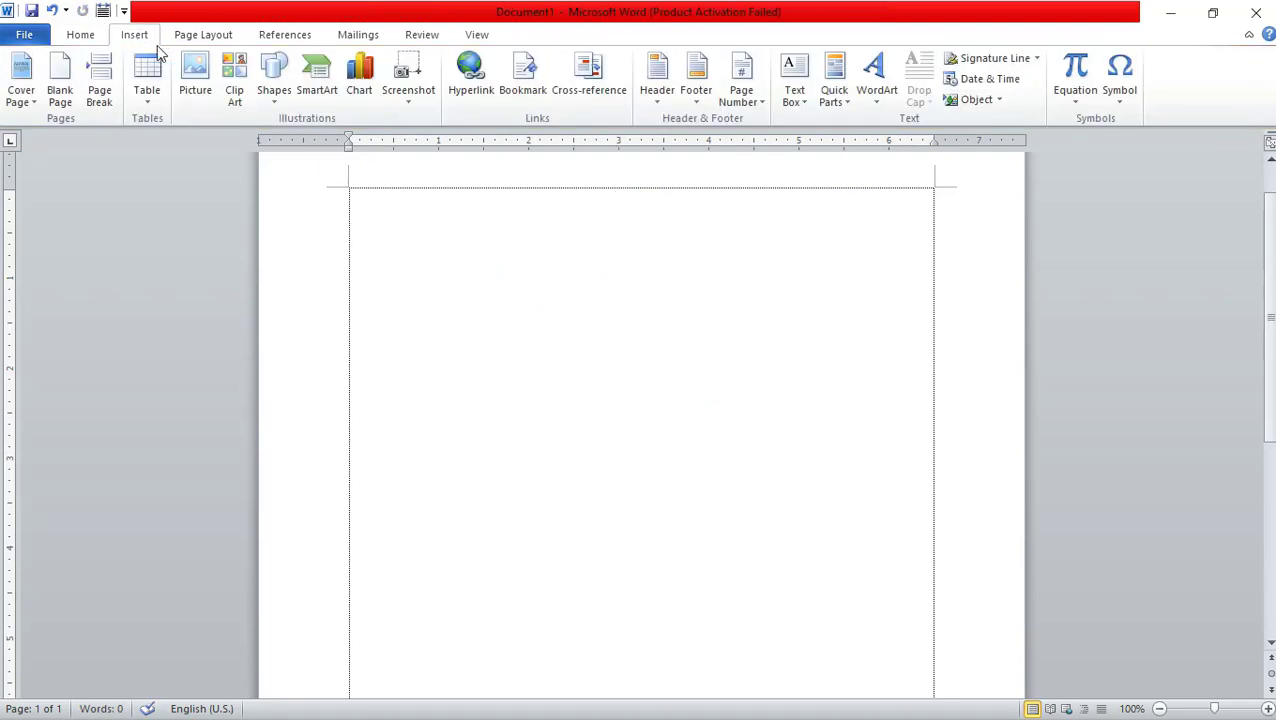
left_click(287, 96)
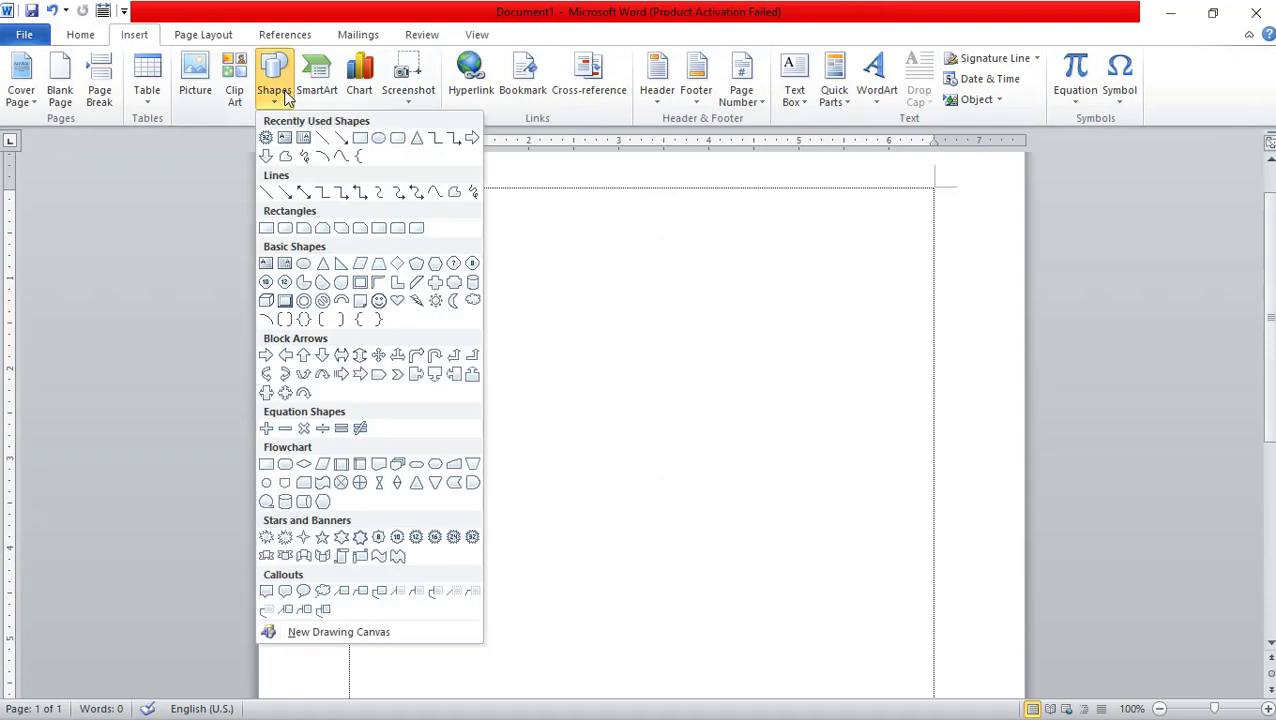
left_click(472, 537)
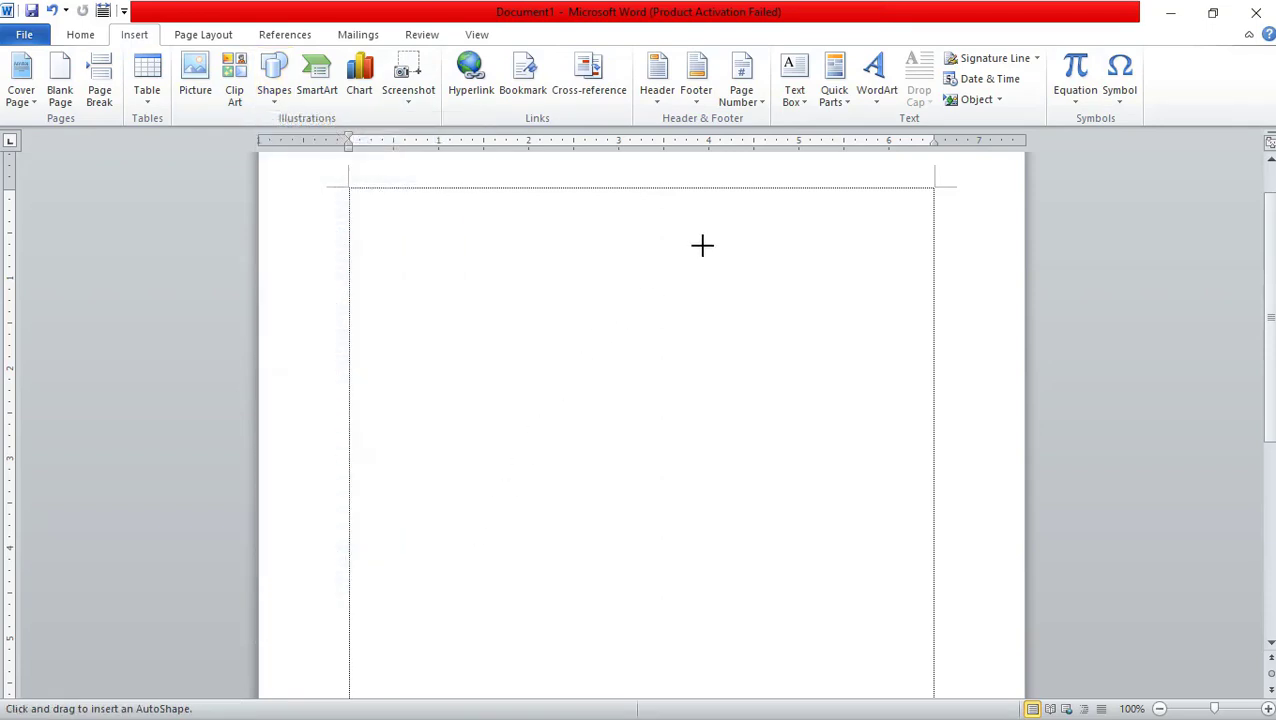
mouse_move(460, 207)
left_mouse_down()
mouse_move(901, 401)
mouse_move(915, 454)
left_mouse_up()
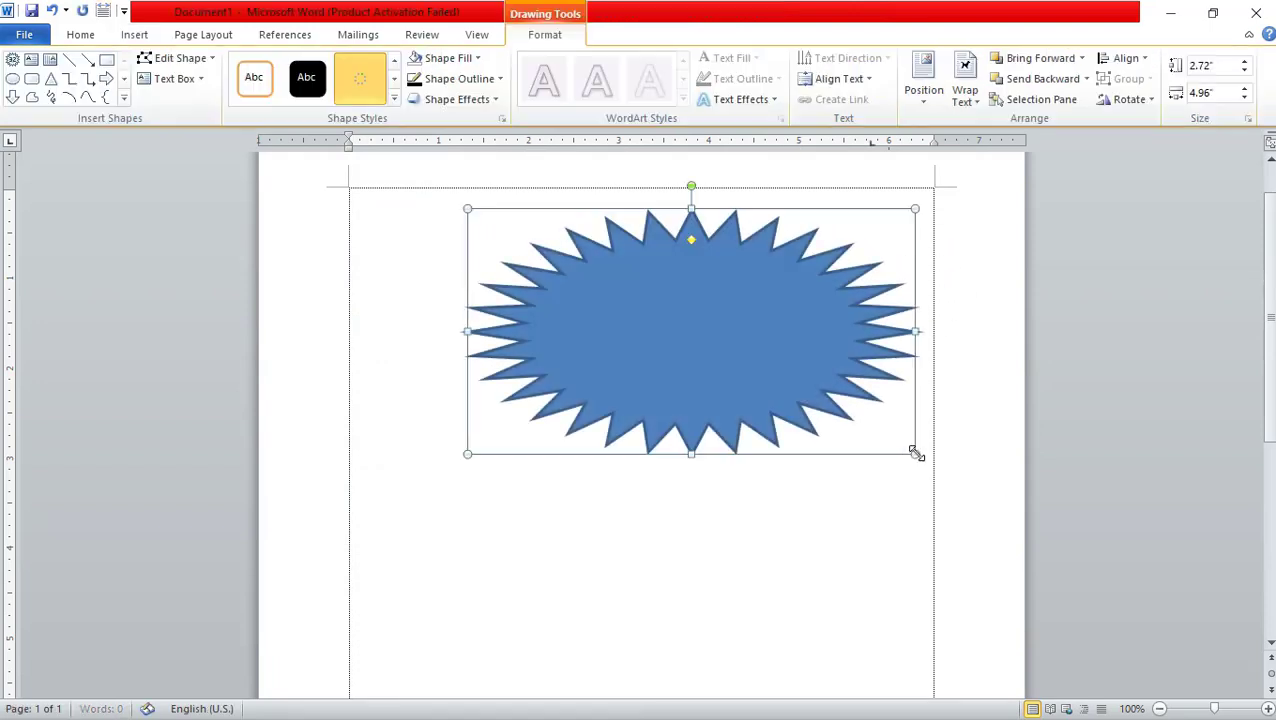
left_click(467, 60)
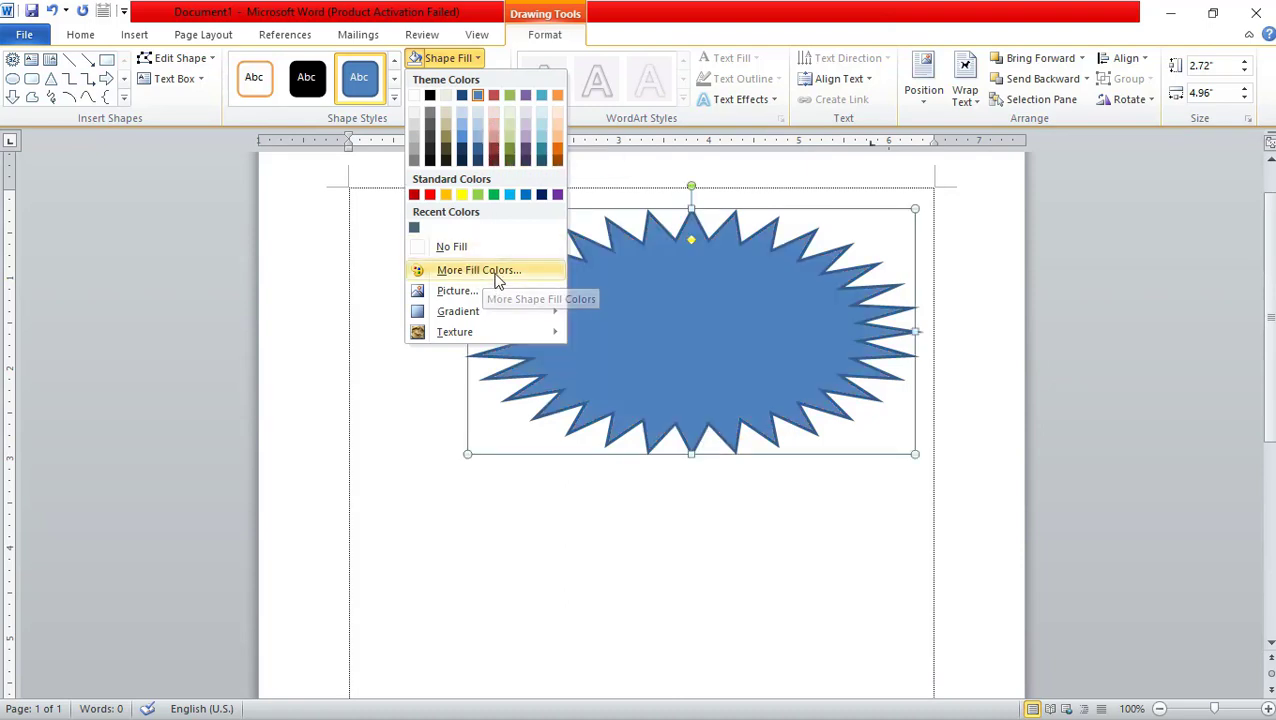
left_click(598, 169)
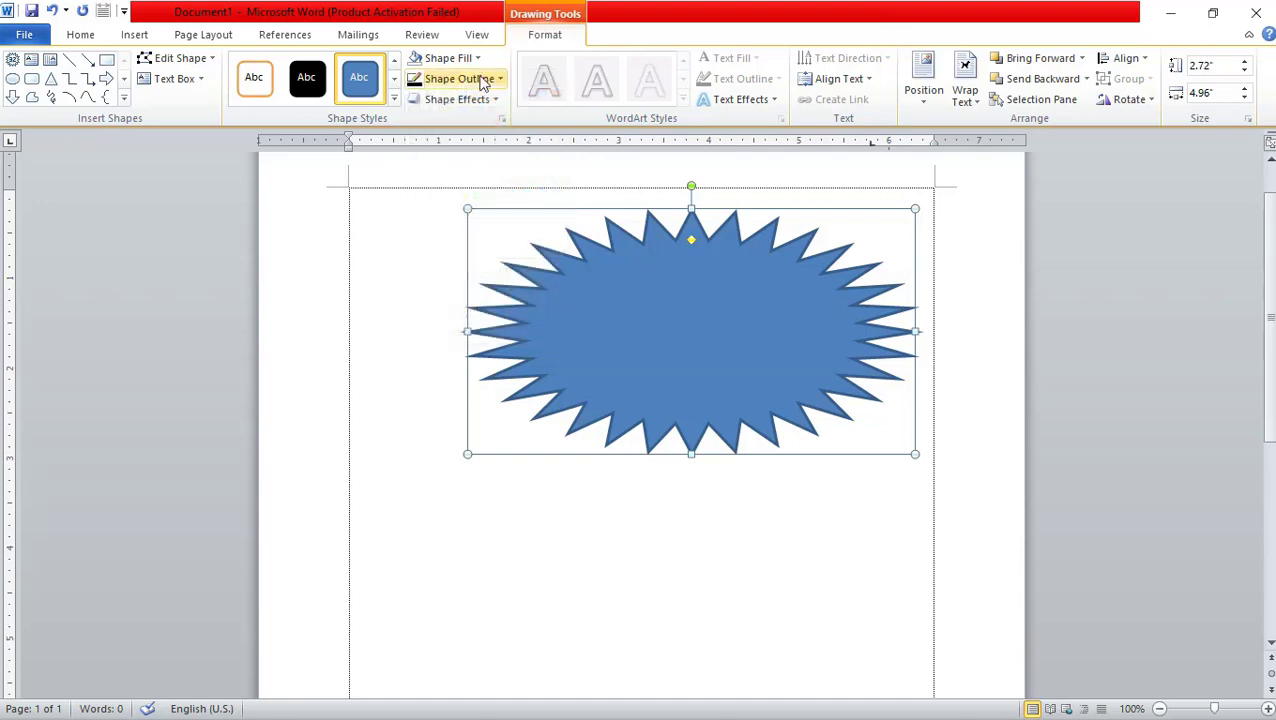
left_click(500, 82)
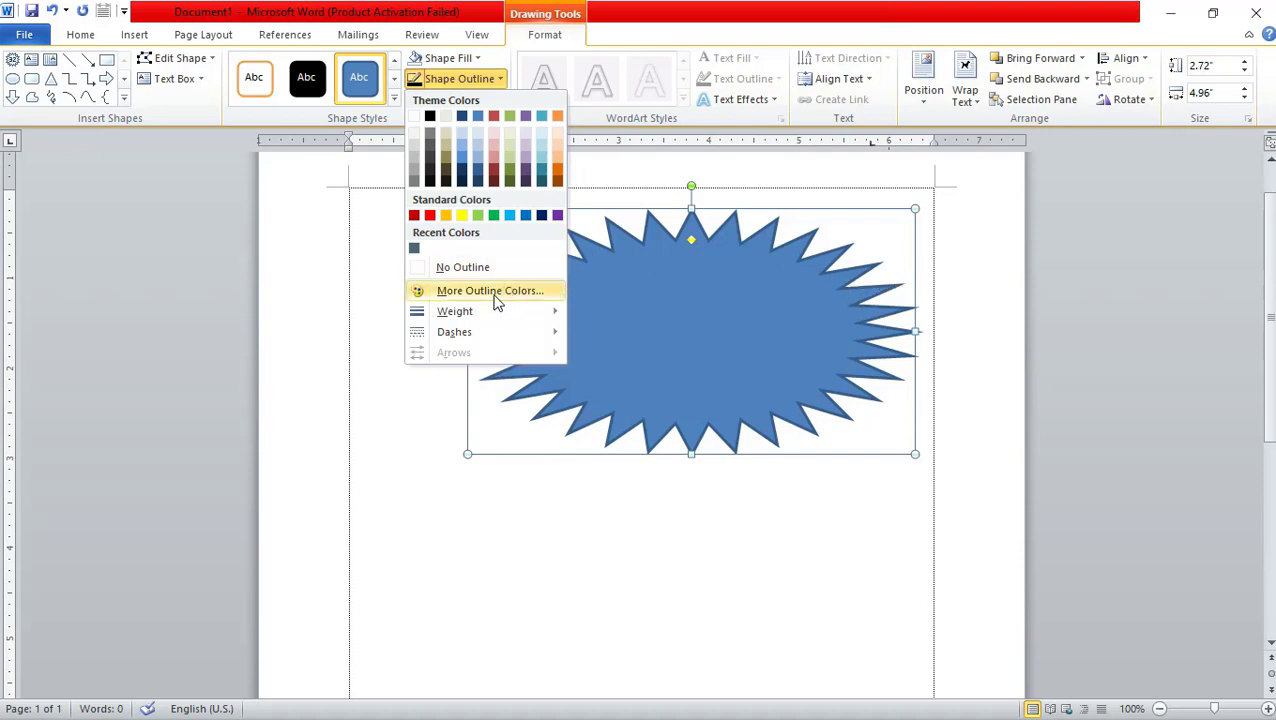
mouse_move(480, 316)
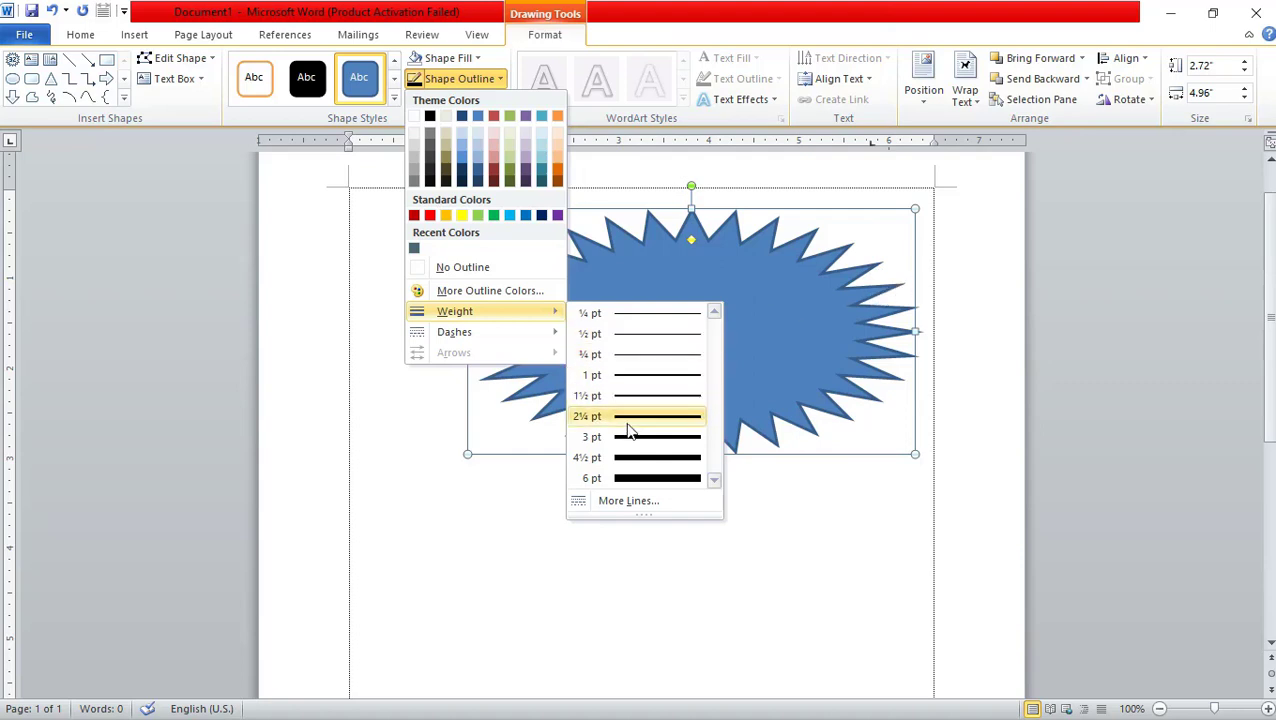
left_click(631, 175)
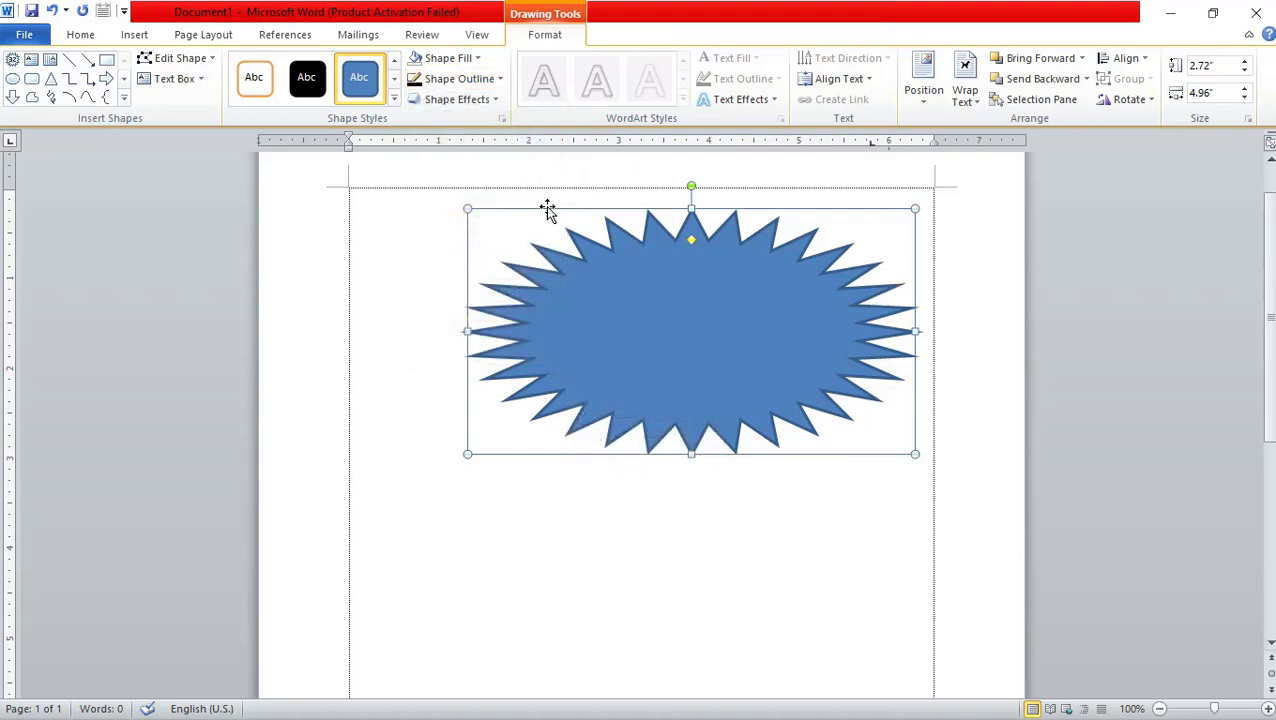
Step: Set the star's Shape Fill to No Fill and its outline weight to 4½ pt
left_click(440, 60)
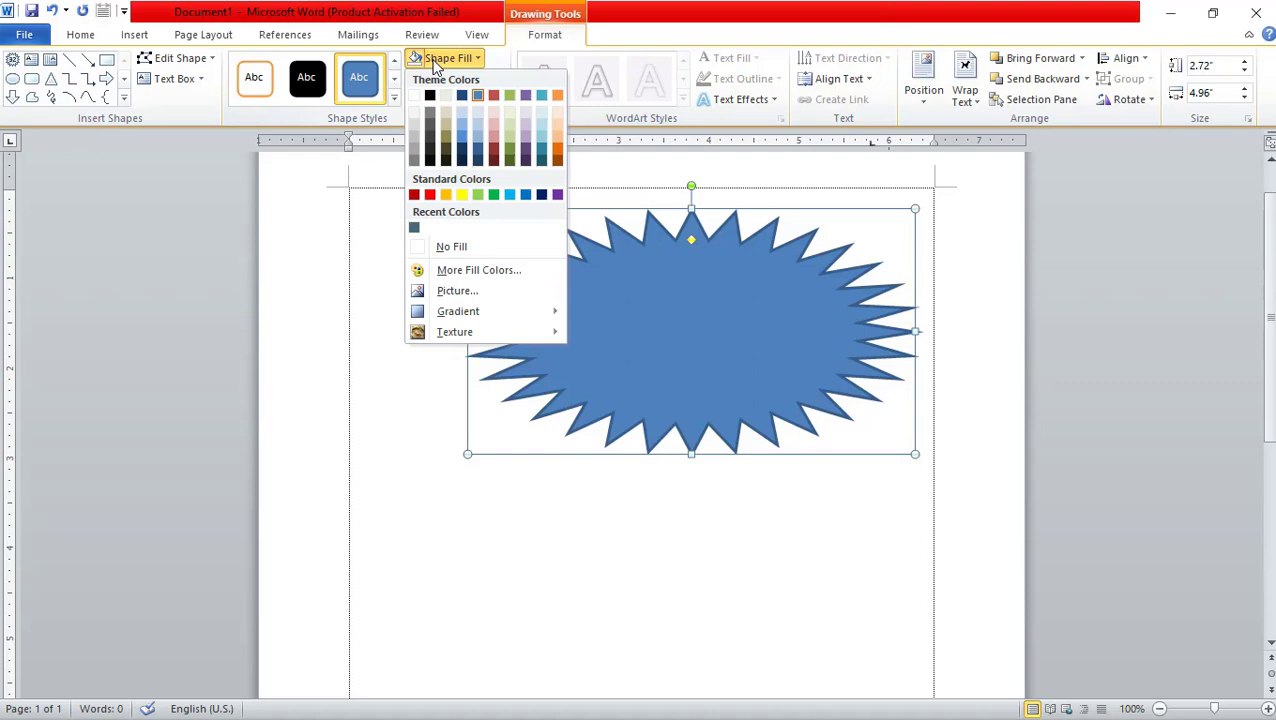
left_click(418, 248)
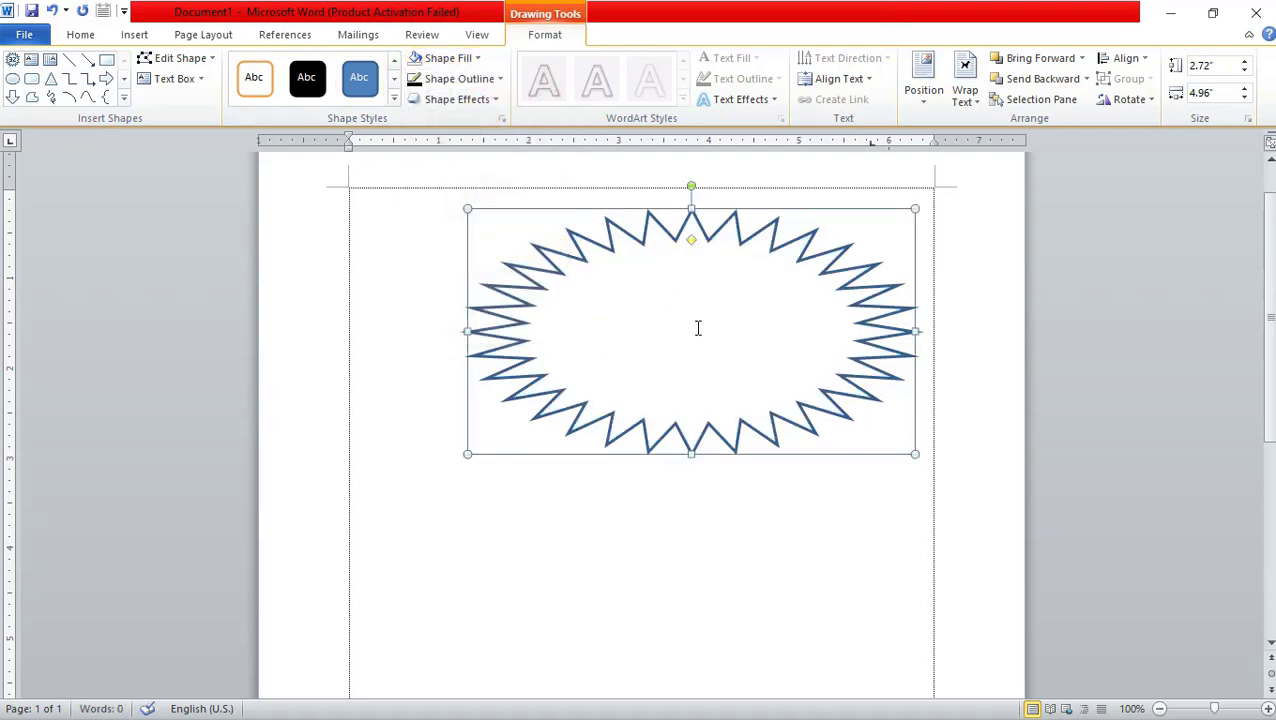
left_click(491, 83)
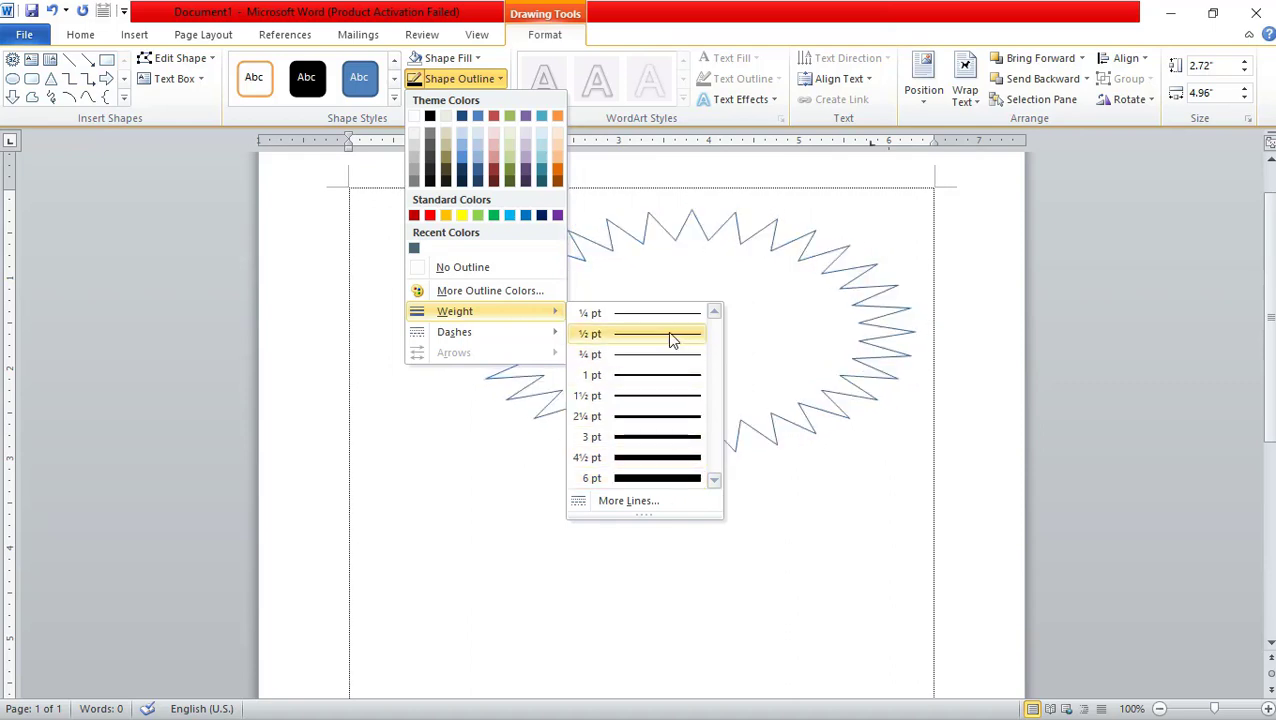
left_click(679, 457)
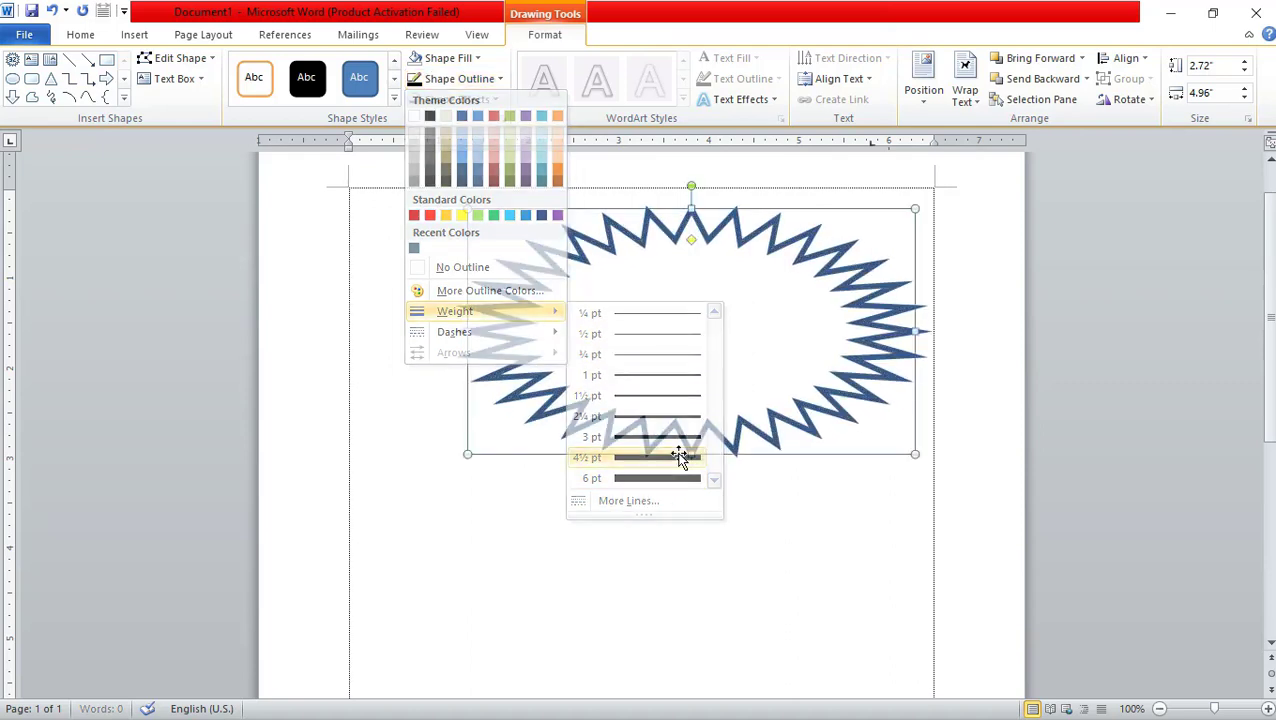
Step: Fill the star with the recent dark blue-grey colour and open More Gradients in Format Shape
left_click(455, 58)
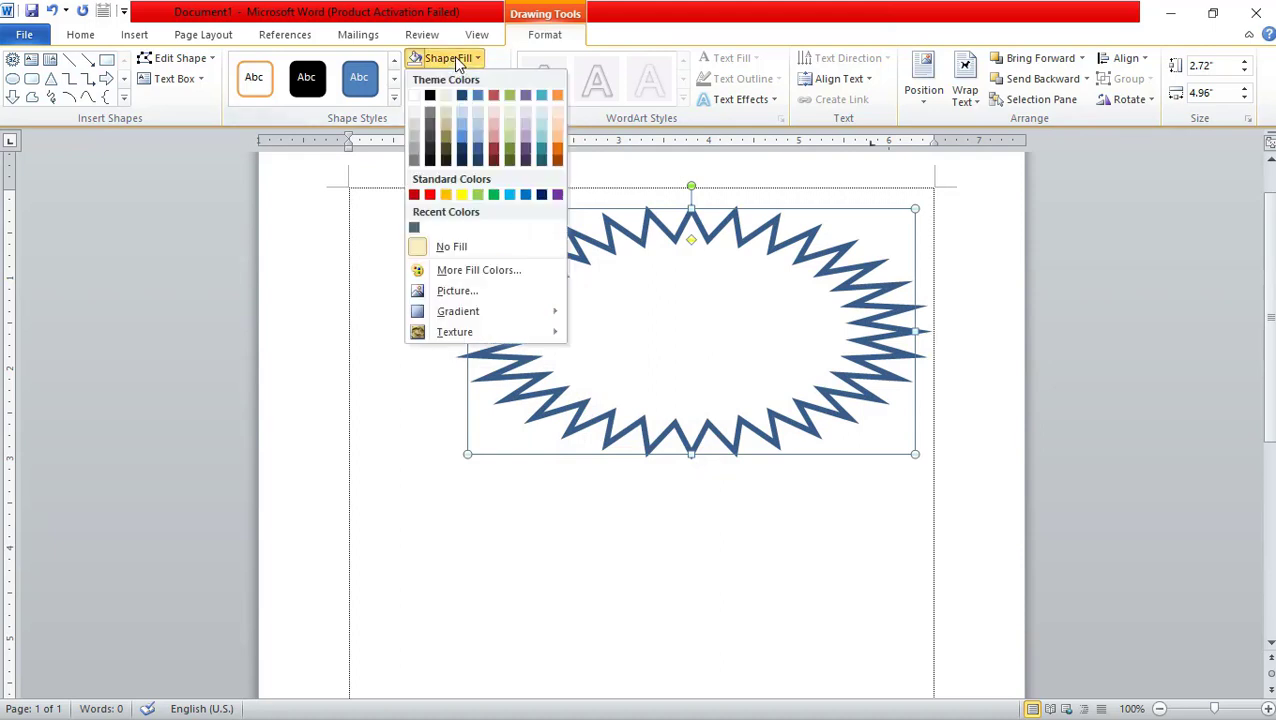
left_click(414, 227)
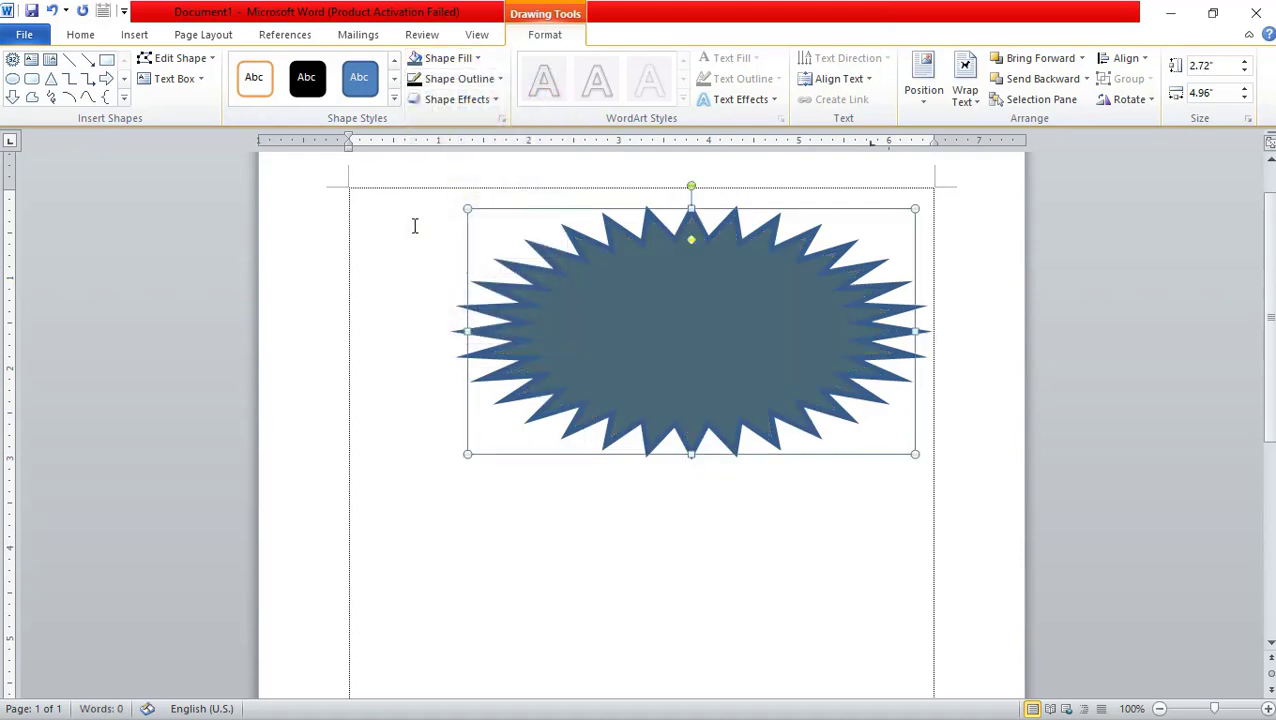
left_click(447, 58)
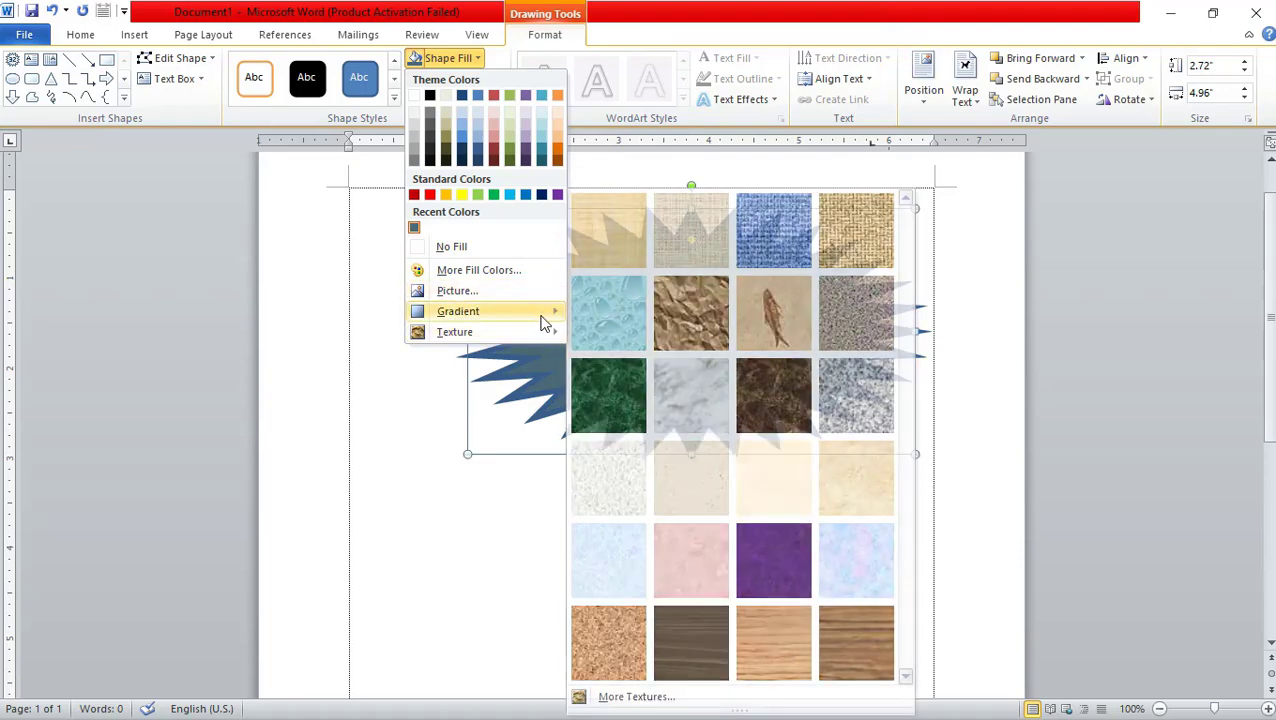
mouse_move(543, 323)
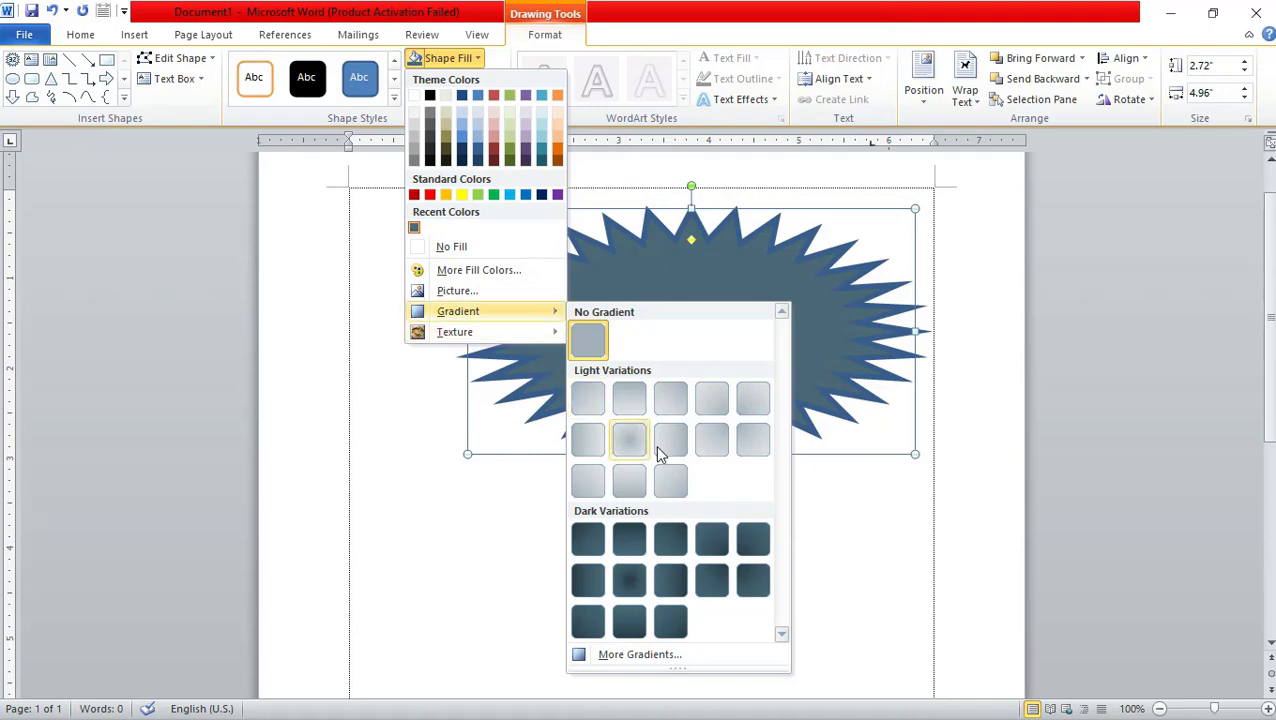
left_click(621, 654)
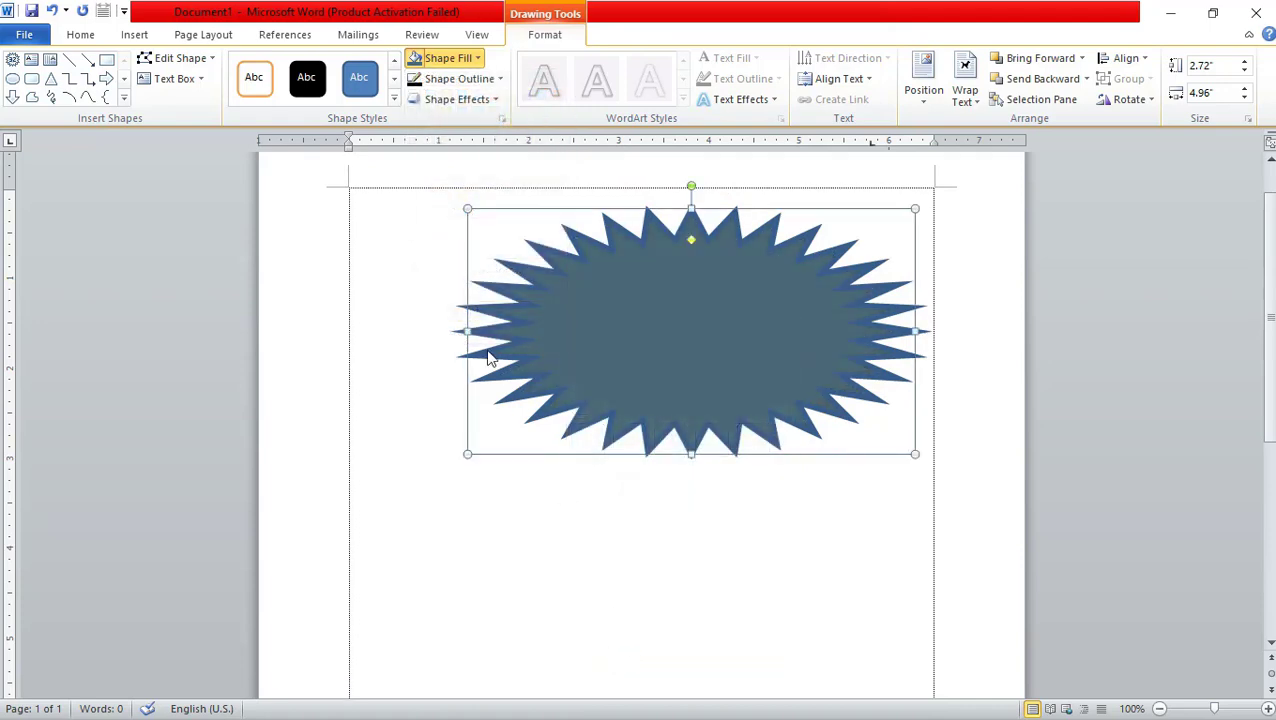
Step: Close the Format Shape dialog and set the star's outline to standard Green
left_click(497, 82)
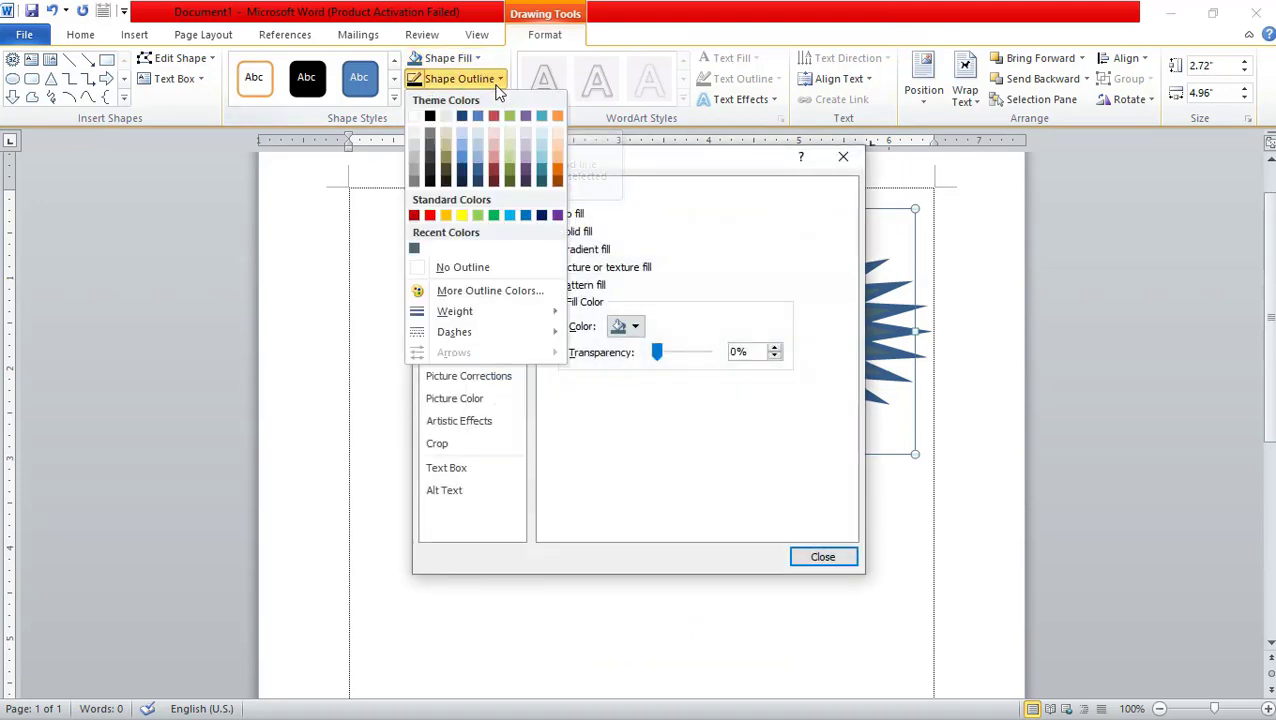
left_click(843, 157)
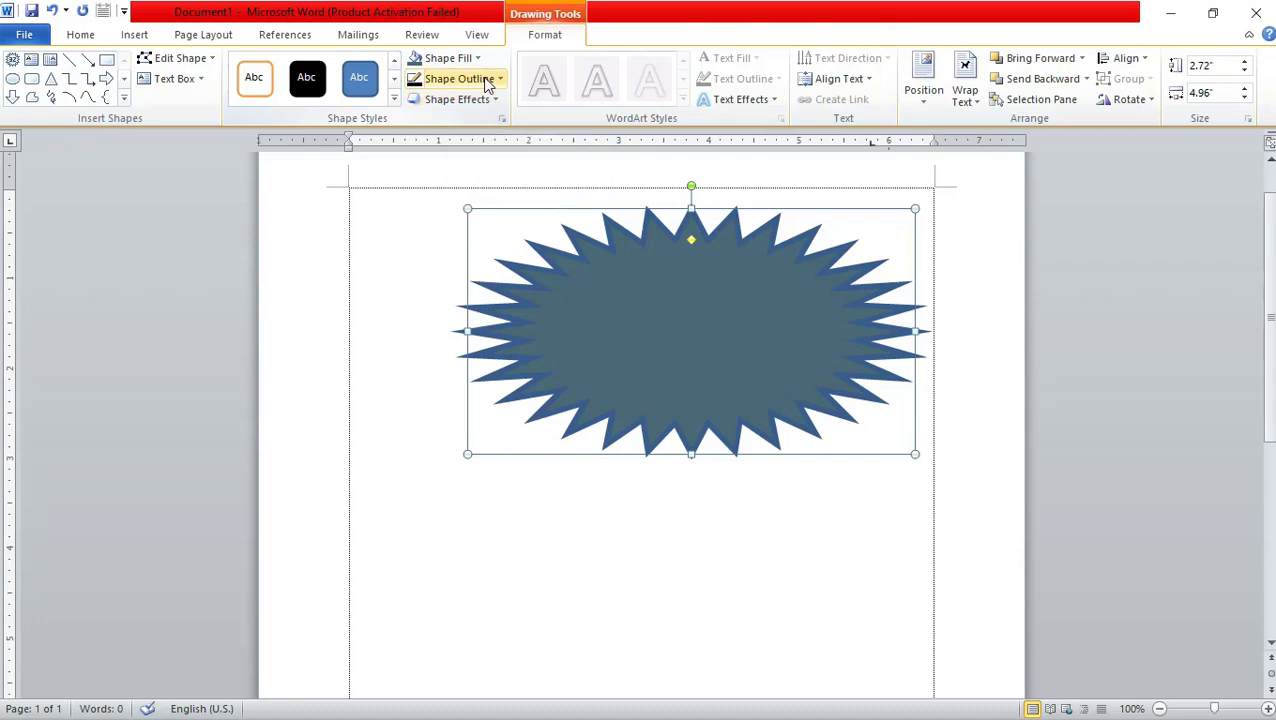
left_click(487, 82)
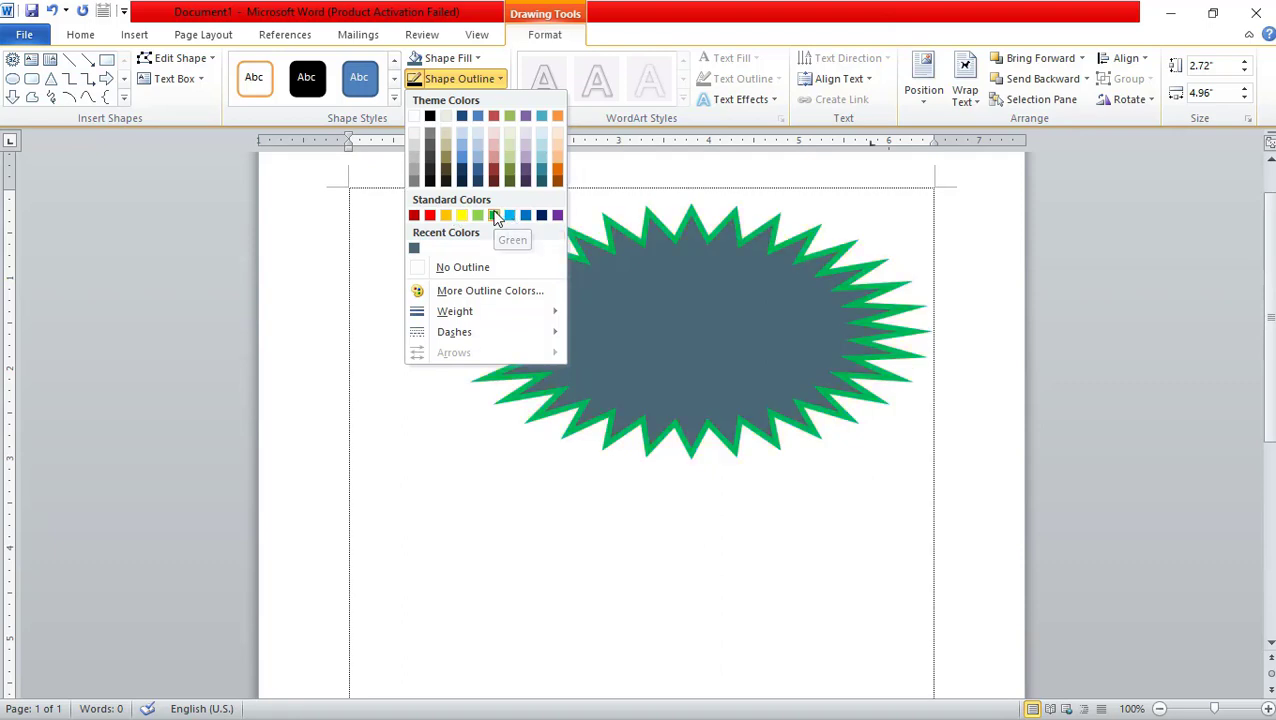
left_click(494, 215)
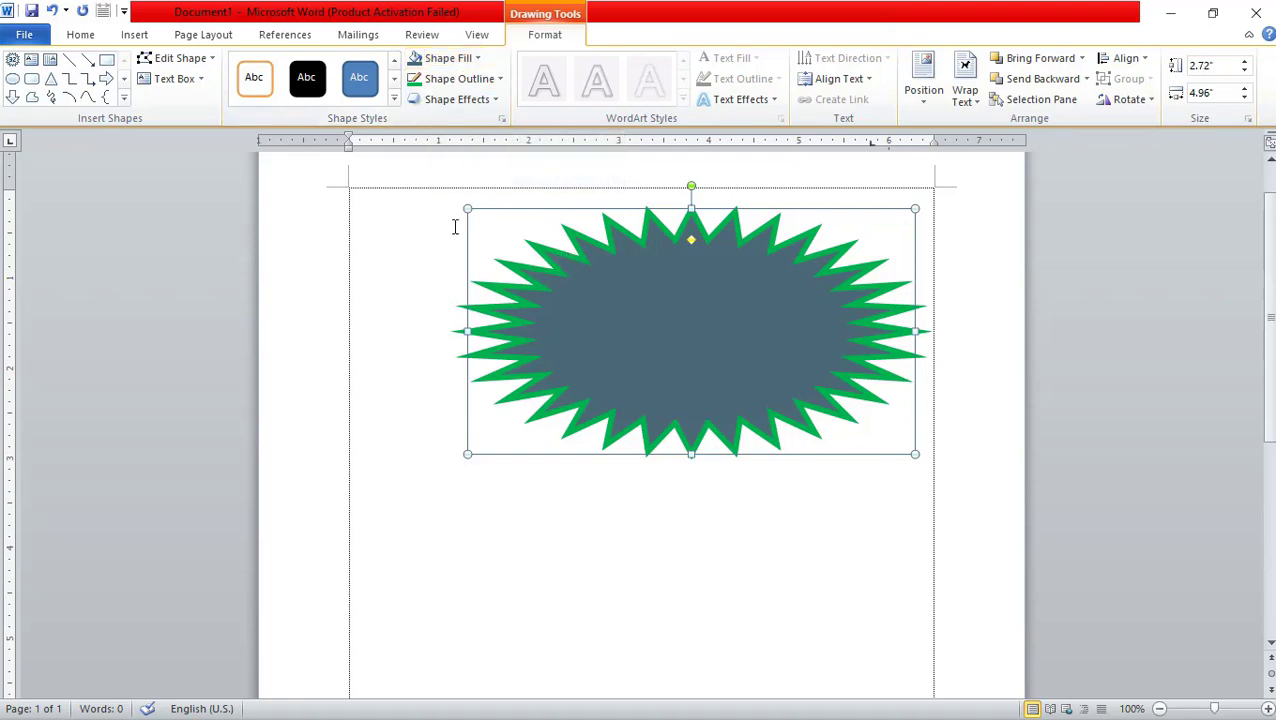
Step: Size the green starburst to 2.42" tall by 4.05" wide and shift it toward the top right
left_click_drag(915, 331, 834, 322)
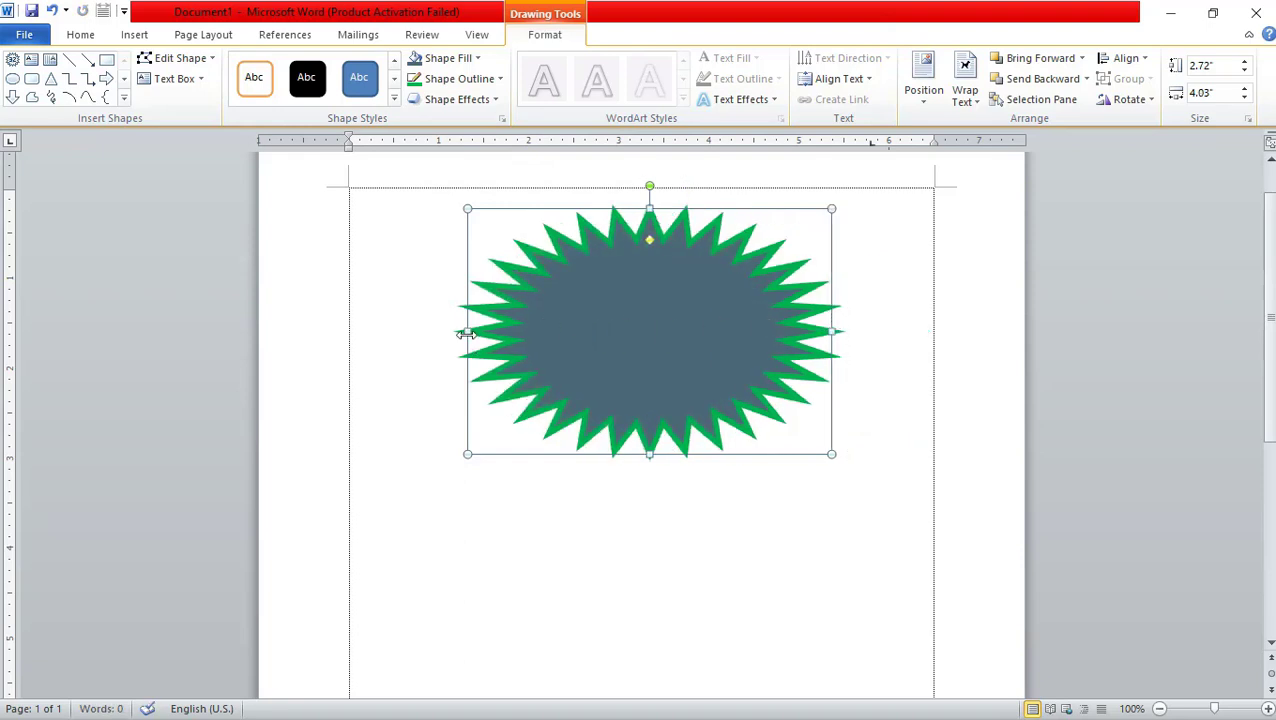
left_click_drag(467, 332, 374, 331)
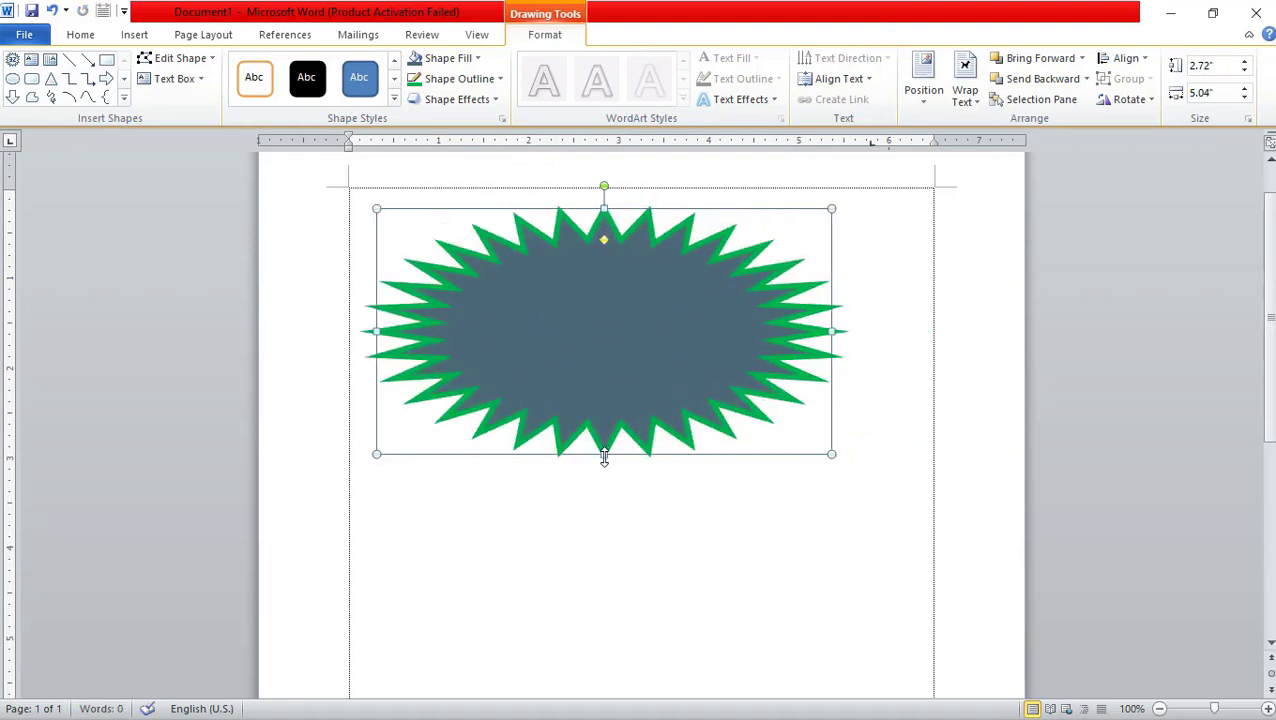
left_click_drag(604, 456, 604, 433)
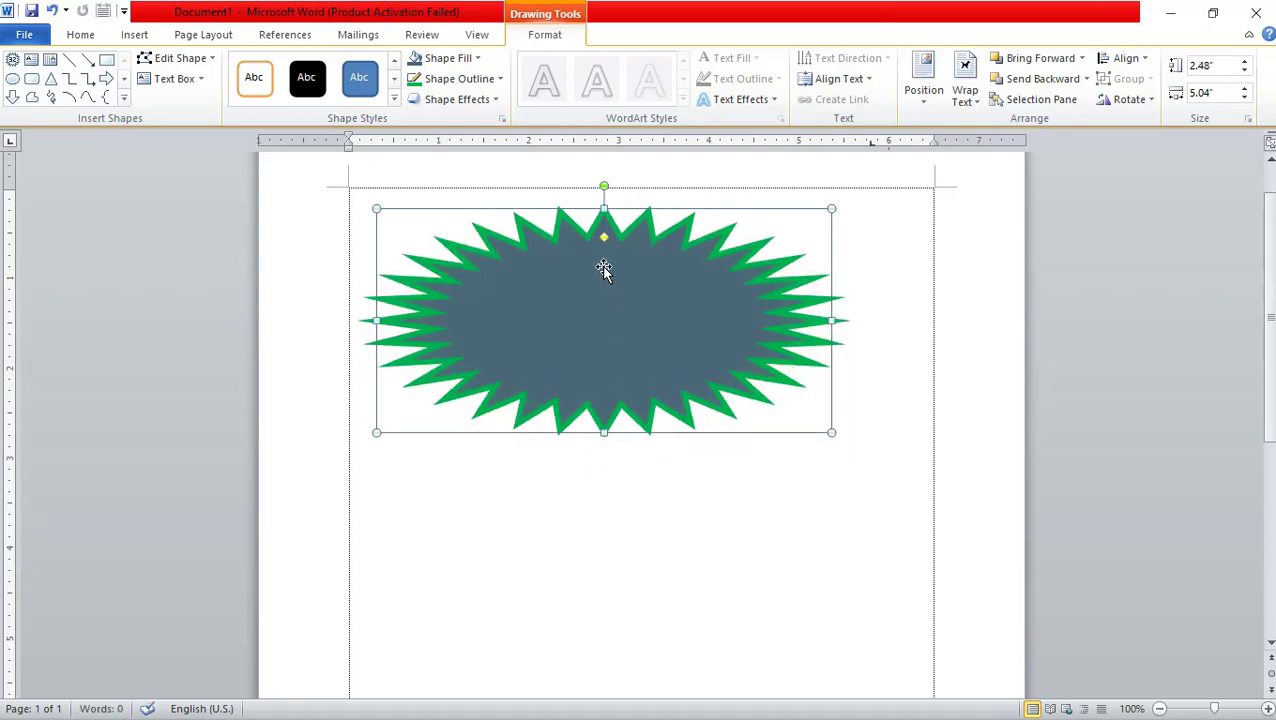
left_click_drag(376, 320, 426, 320)
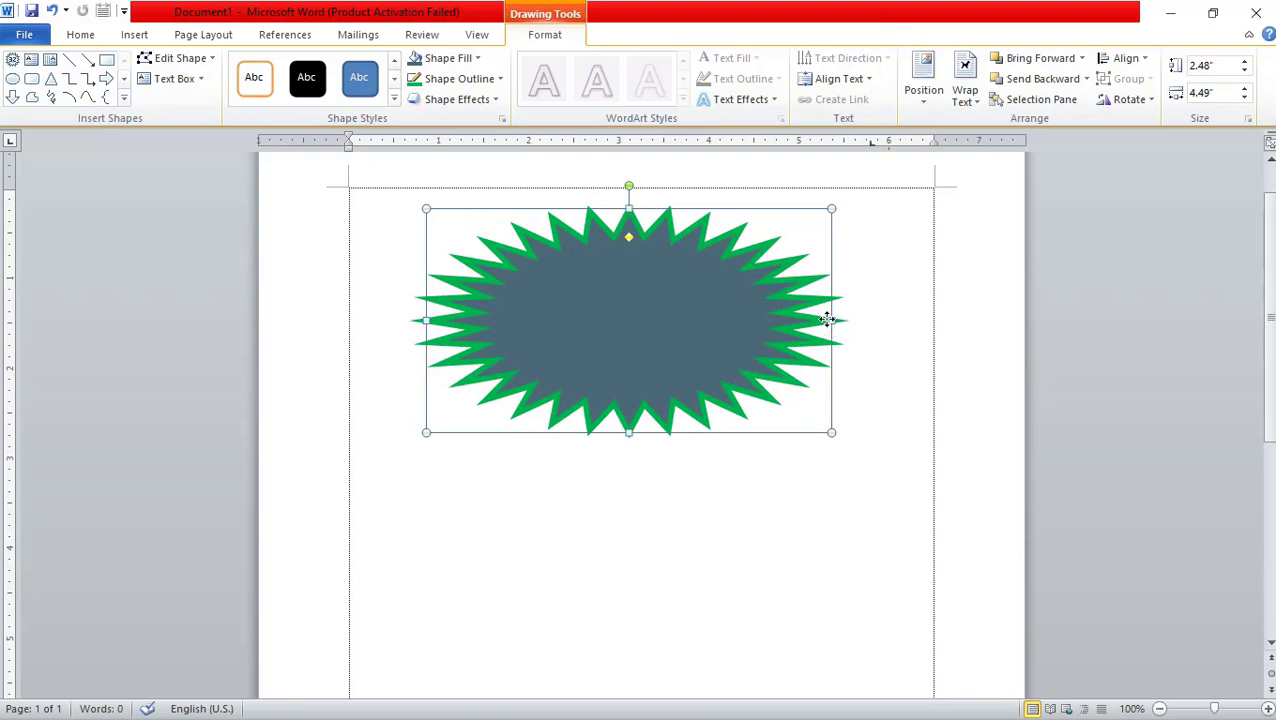
left_click_drag(832, 320, 900, 320)
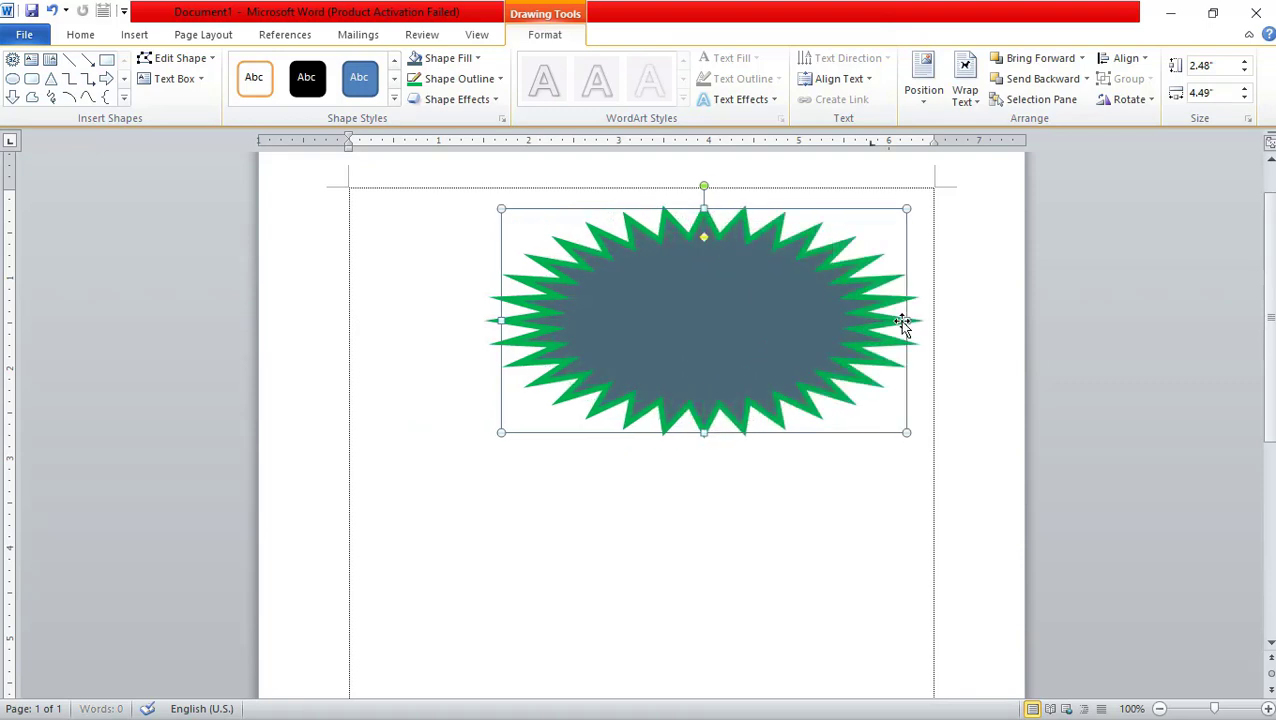
left_click_drag(501, 320, 540, 320)
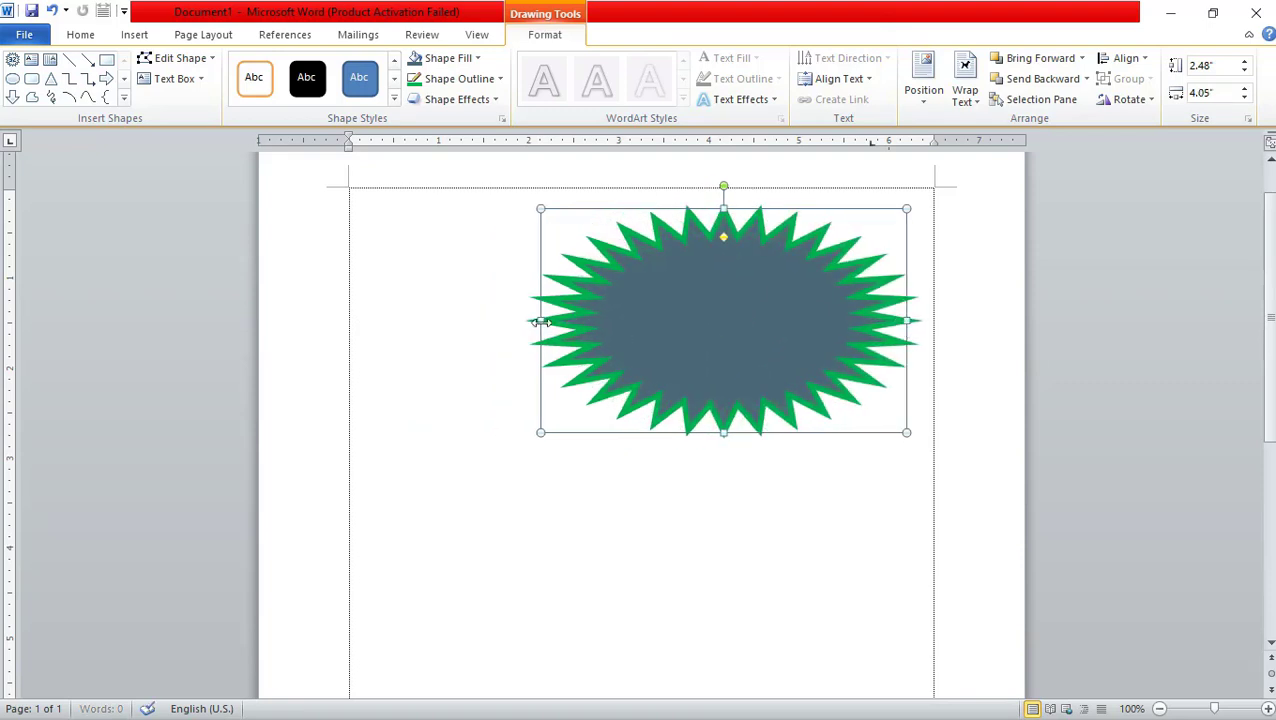
left_click_drag(723, 432, 723, 415)
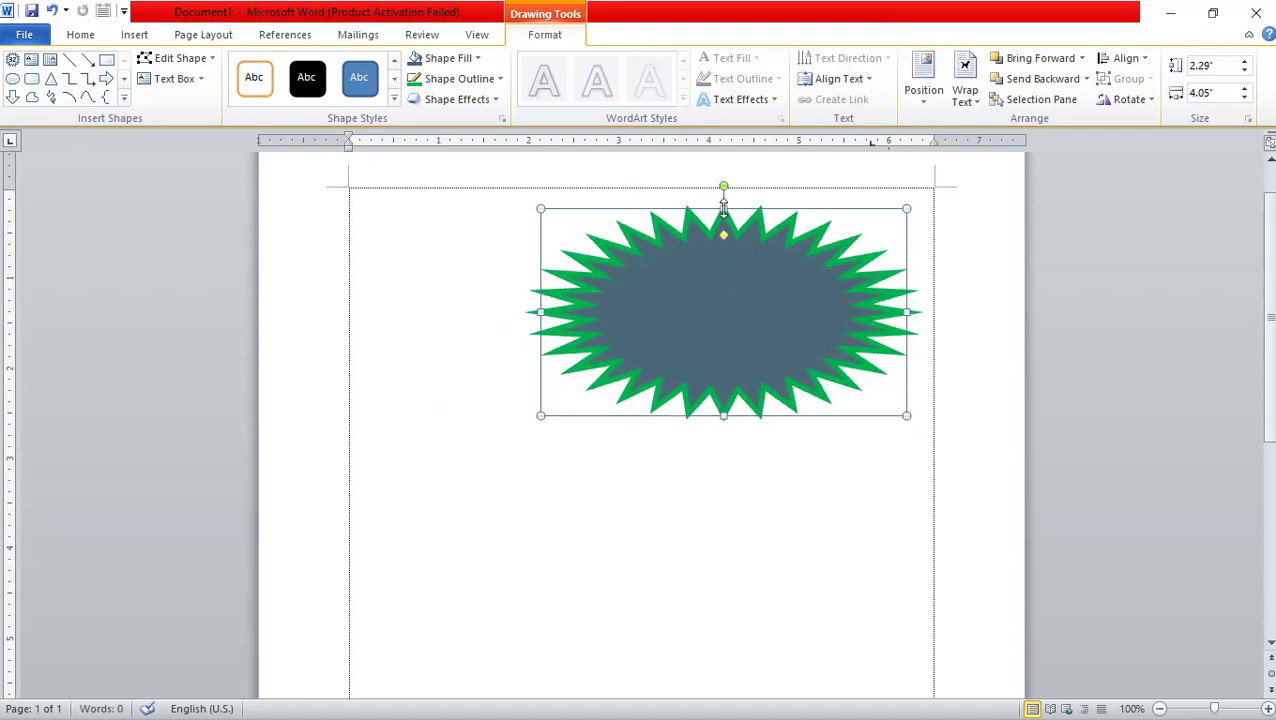
left_click_drag(723, 208, 723, 197)
left_click_drag(733, 320, 755, 307)
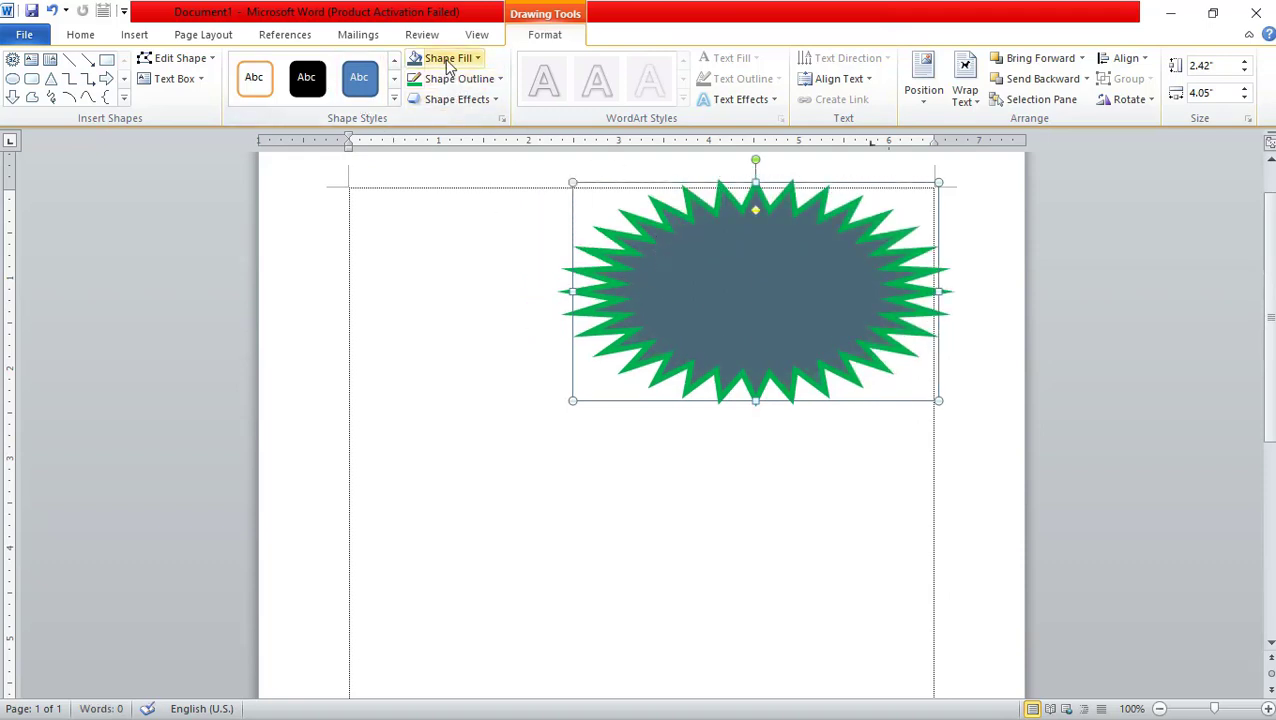
Step: Fill the starburst with the elephant picture download (1).jpg via Shape Fill > Picture
left_click(477, 60)
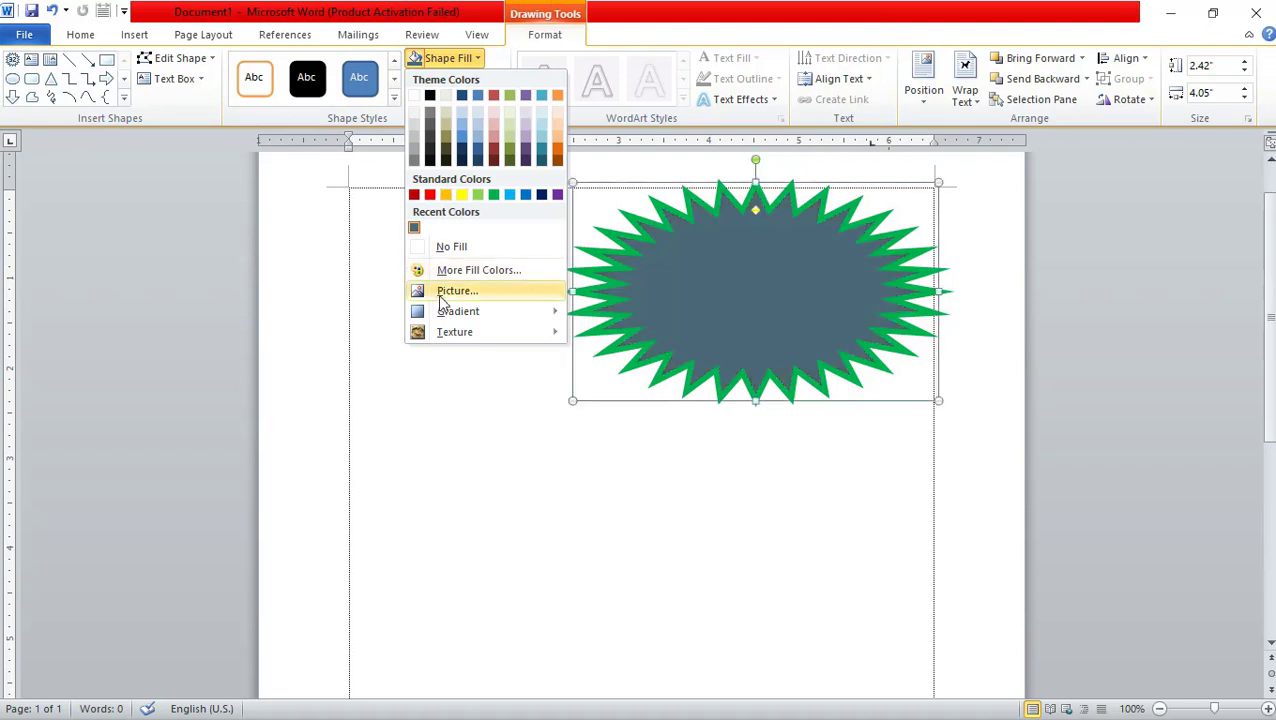
left_click(447, 291)
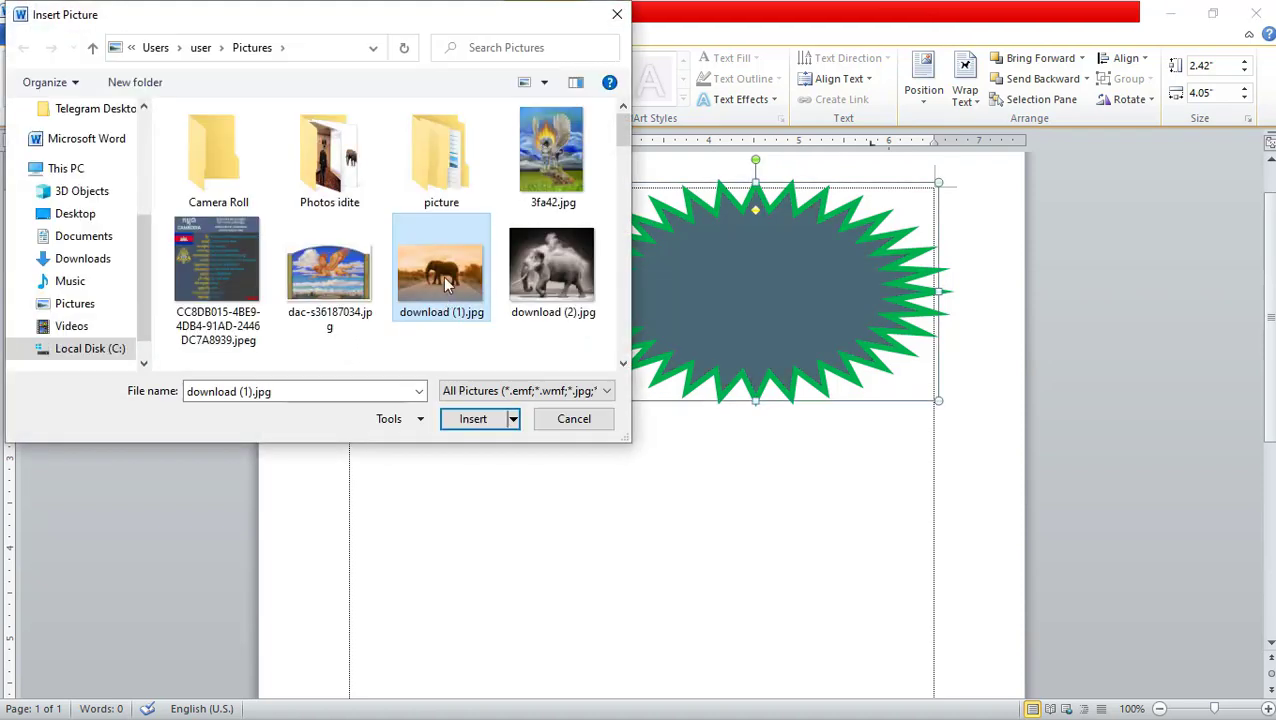
scroll(470, 235, "down", 1)
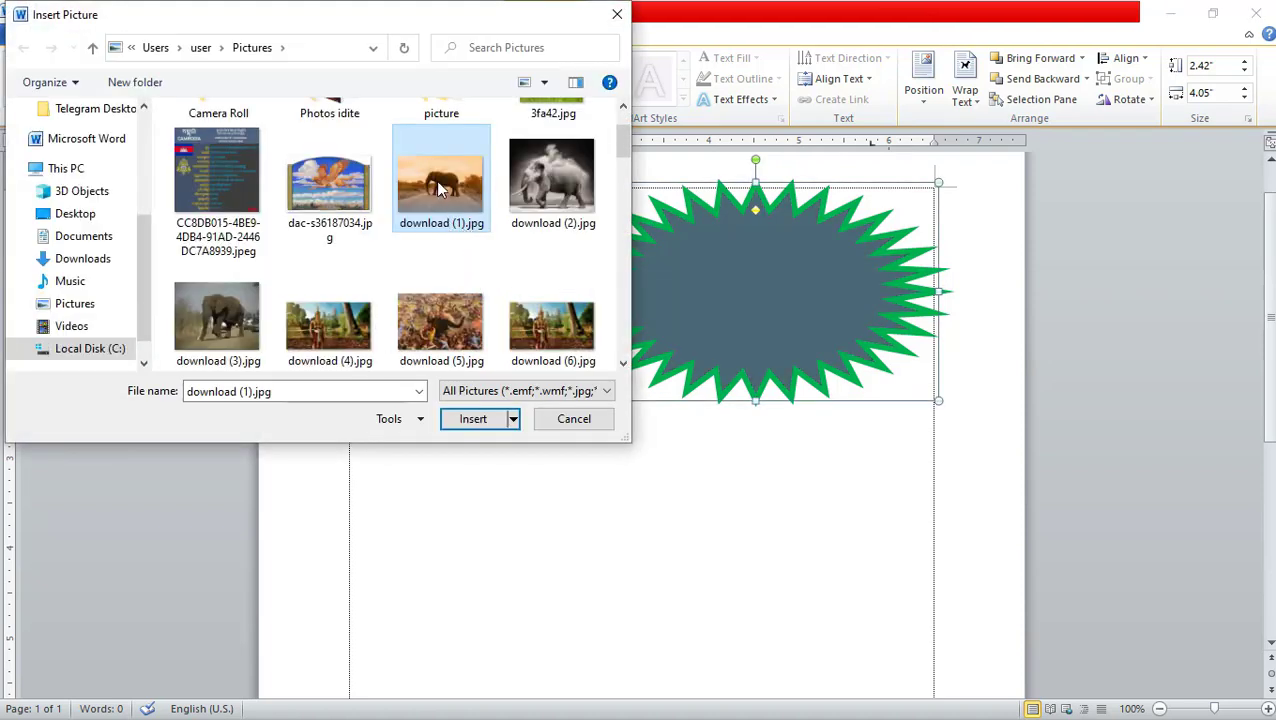
left_click(473, 418)
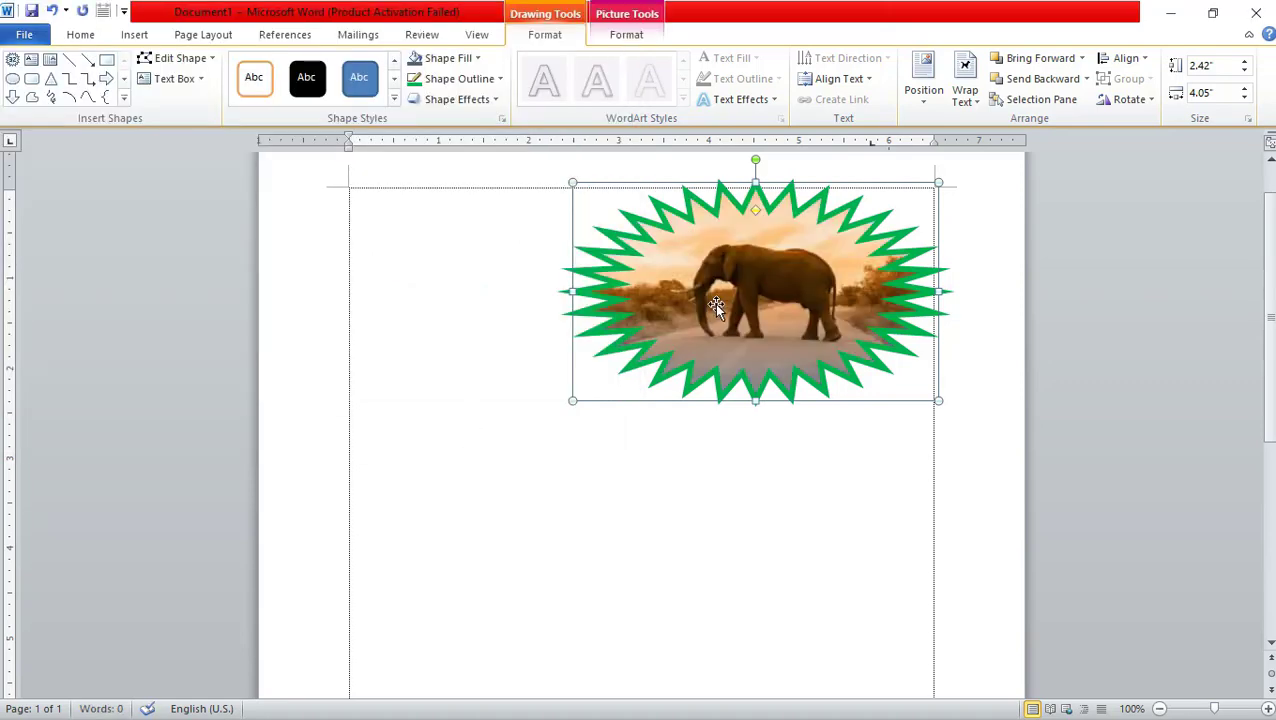
Step: Narrow the elephant starburst to 3.33 inches wide, keeping its 2.42-inch height
mouse_move(808, 310)
left_mouse_down()
mouse_move(706, 301)
mouse_move(778, 362)
left_mouse_up()
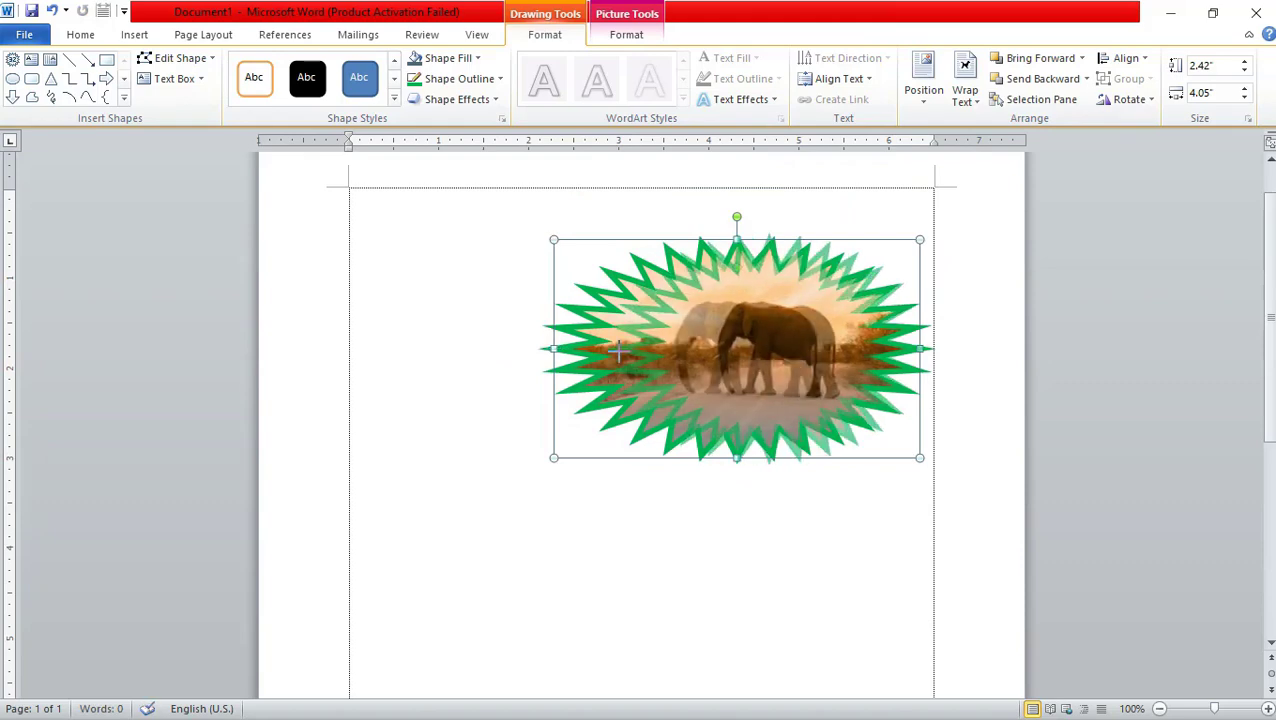
left_click_drag(553, 349, 618, 349)
left_click_drag(749, 354, 745, 306)
Step: Reposition the elephant starburst so it sits near the page's top right corner
scroll(430, 300, "down", 3)
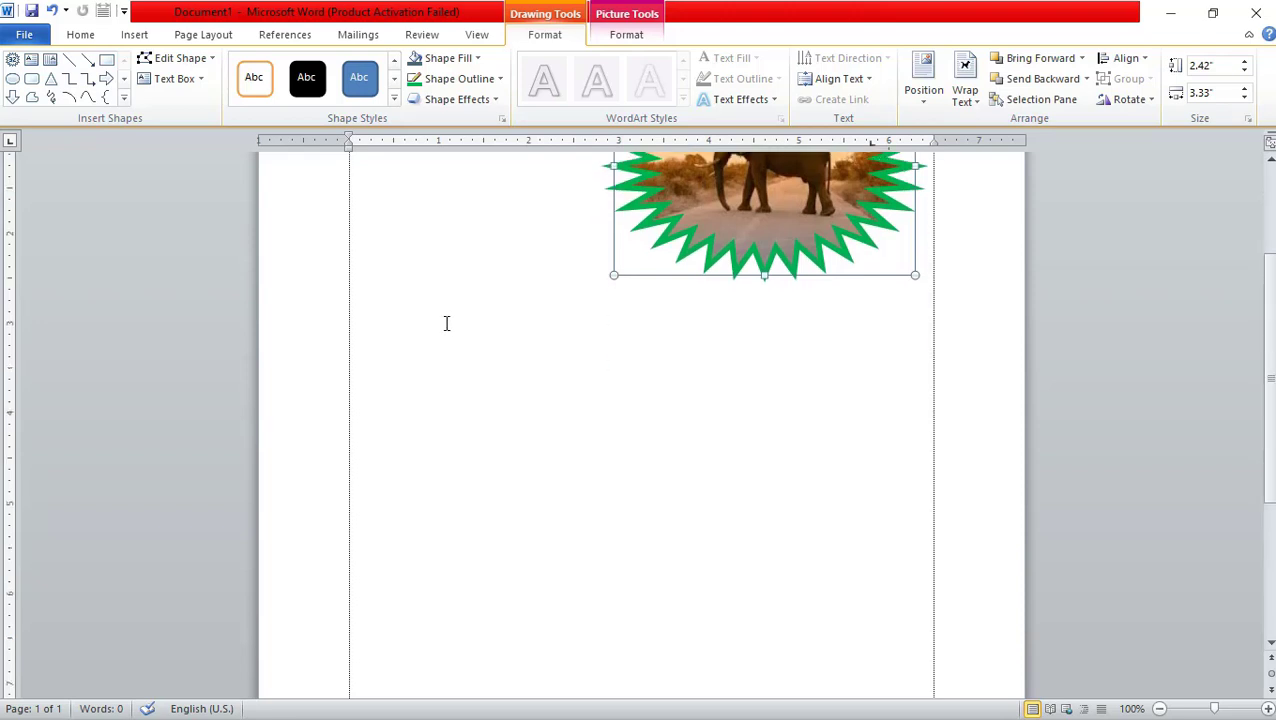
scroll(447, 322, "down", 1)
scroll(447, 333, "up", 2)
scroll(447, 333, "up", 3)
left_click_drag(751, 337, 785, 351)
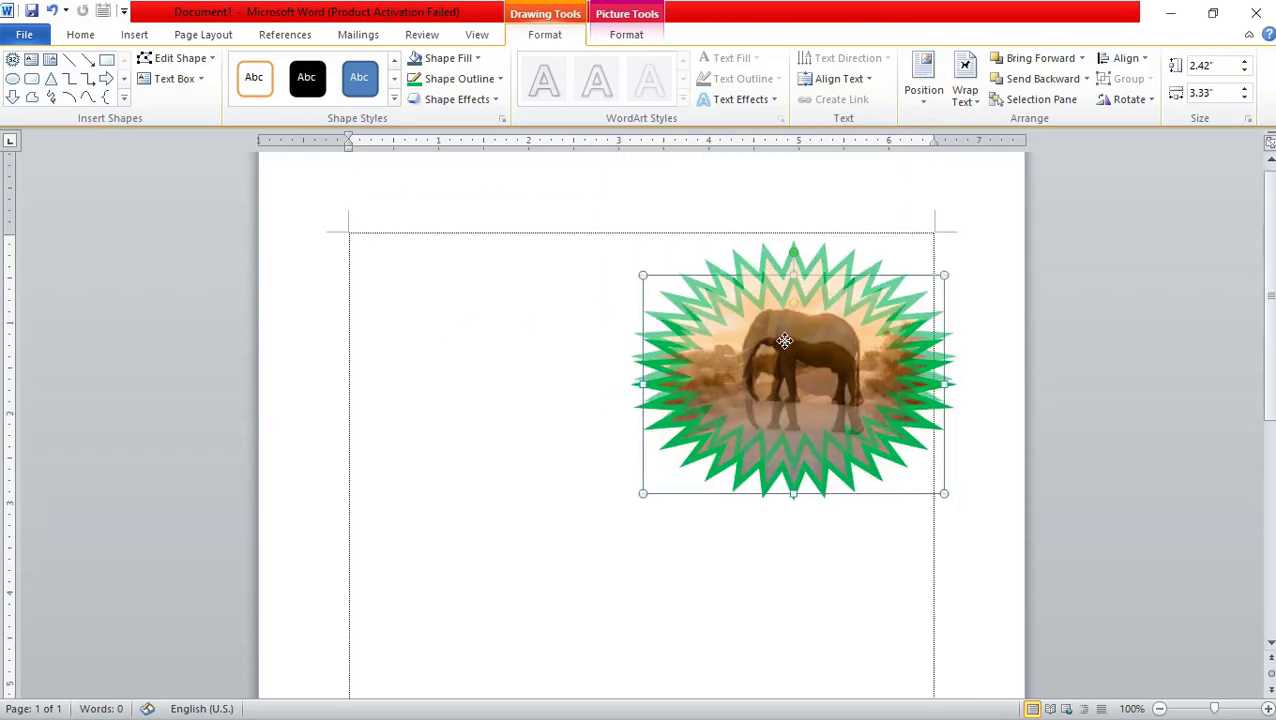
left_click_drag(785, 351, 771, 328)
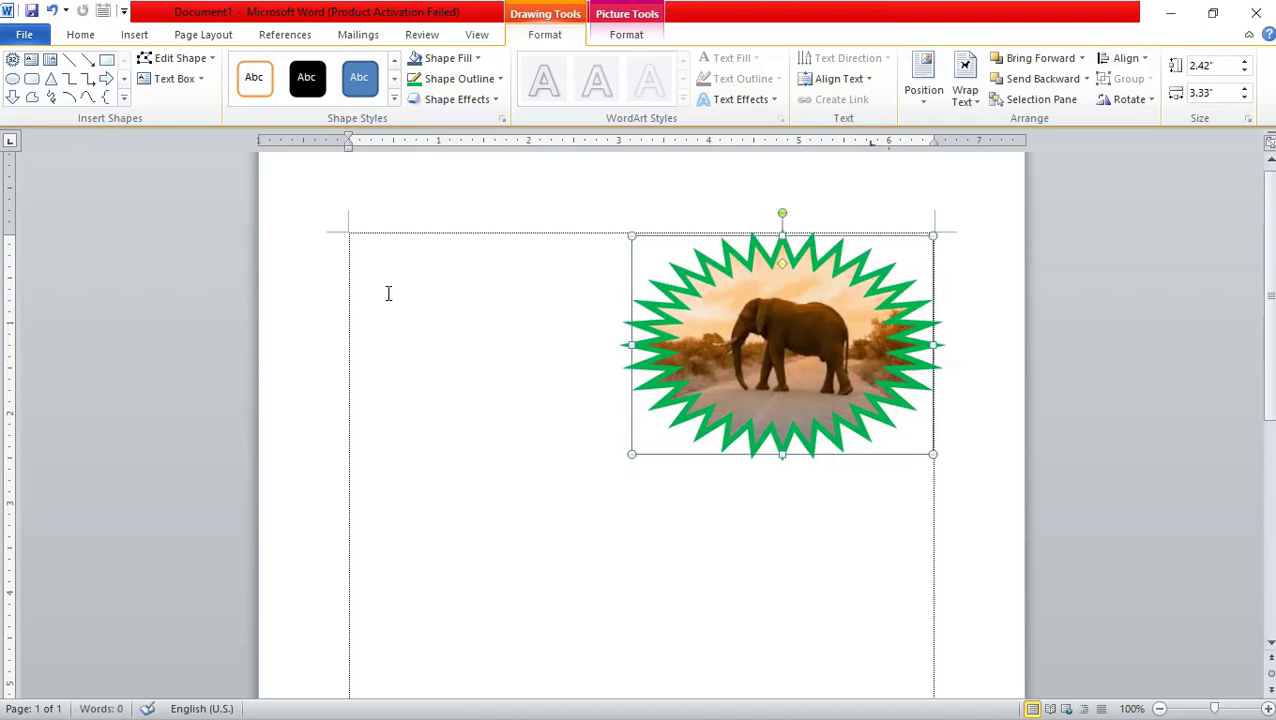
scroll(388, 293, "down", 1)
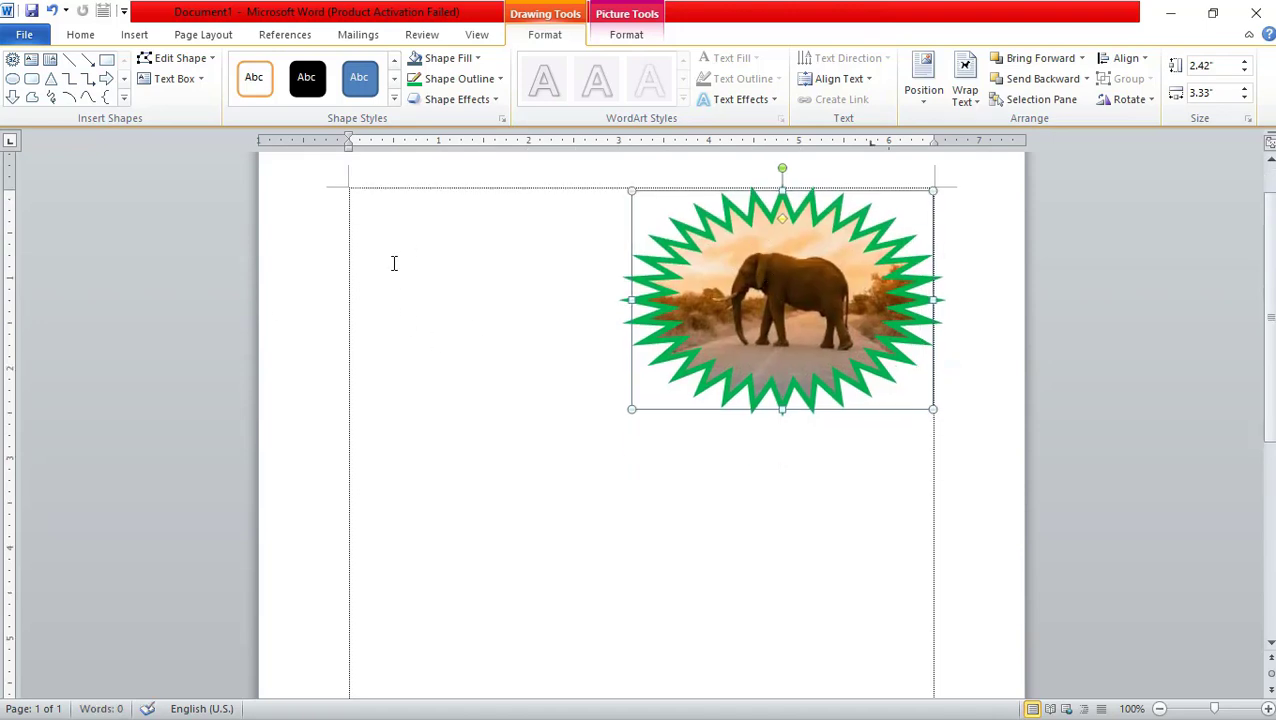
scroll(410, 270, "up", 1)
scroll(430, 290, "down", 2)
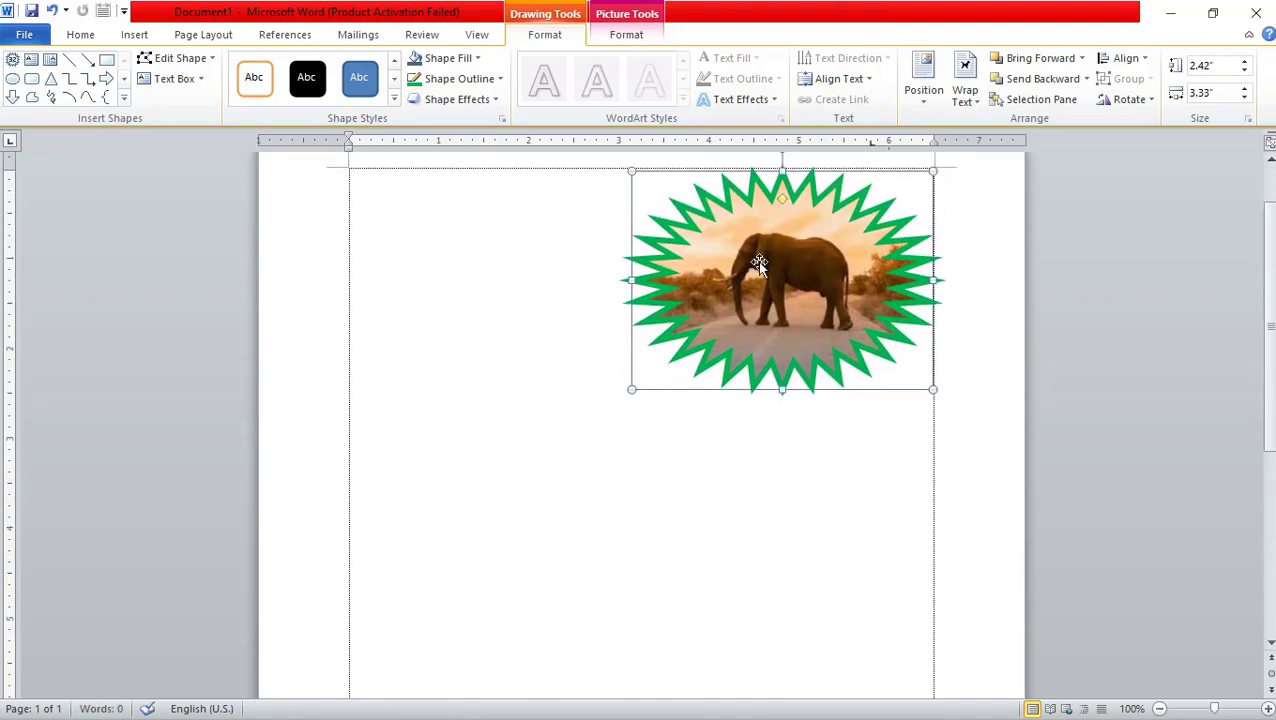
left_click_drag(760, 263, 749, 452)
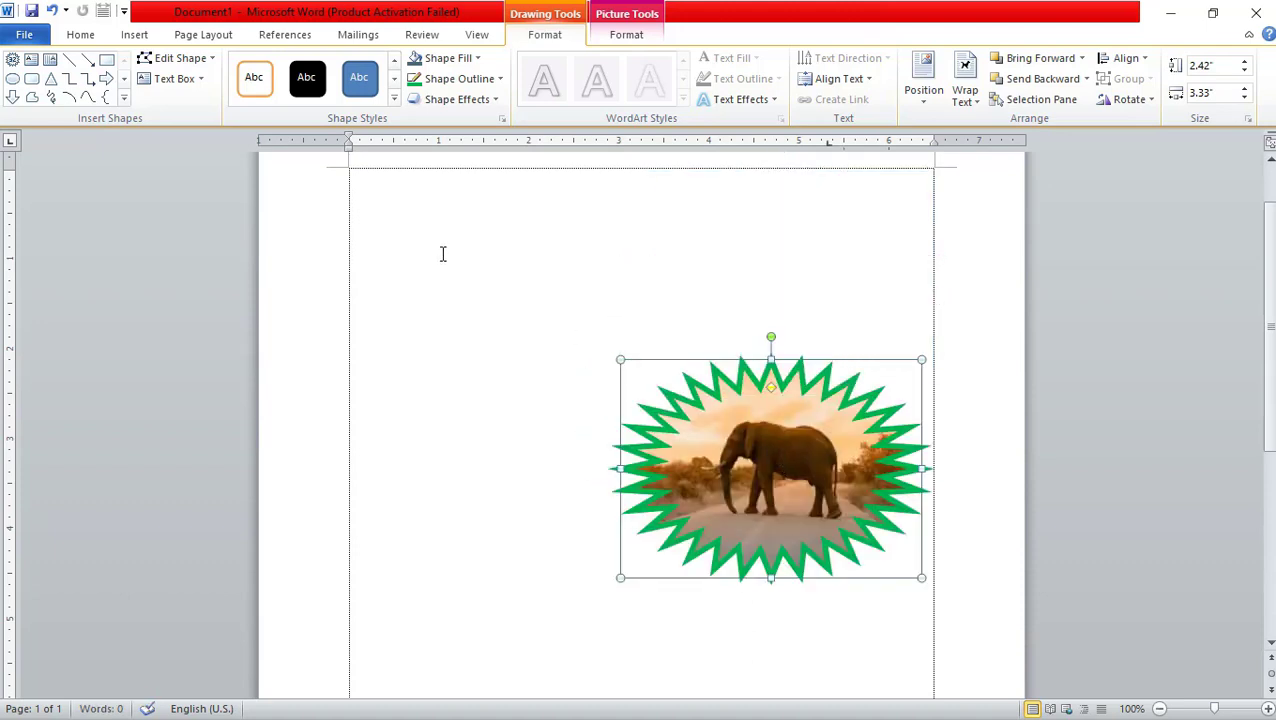
scroll(443, 254, "up", 2)
scroll(379, 275, "down", 5)
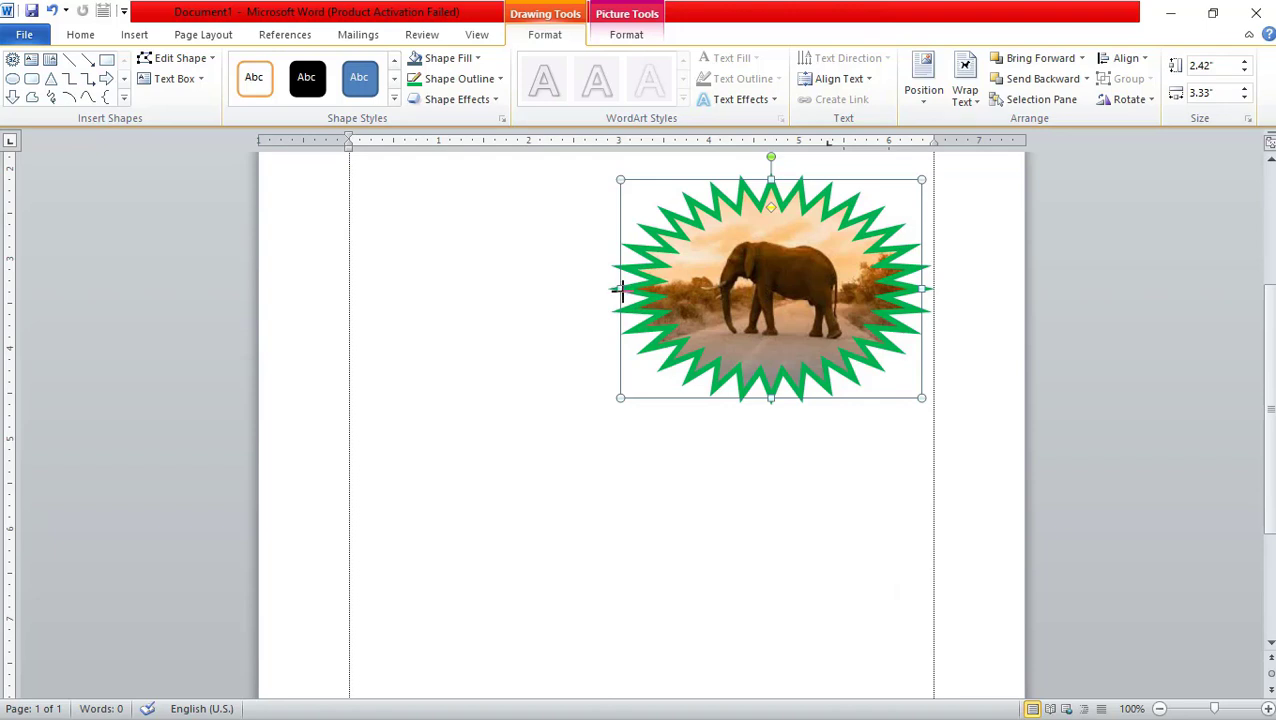
scroll(763, 308, "up", 3)
scroll(786, 400, "up", 2)
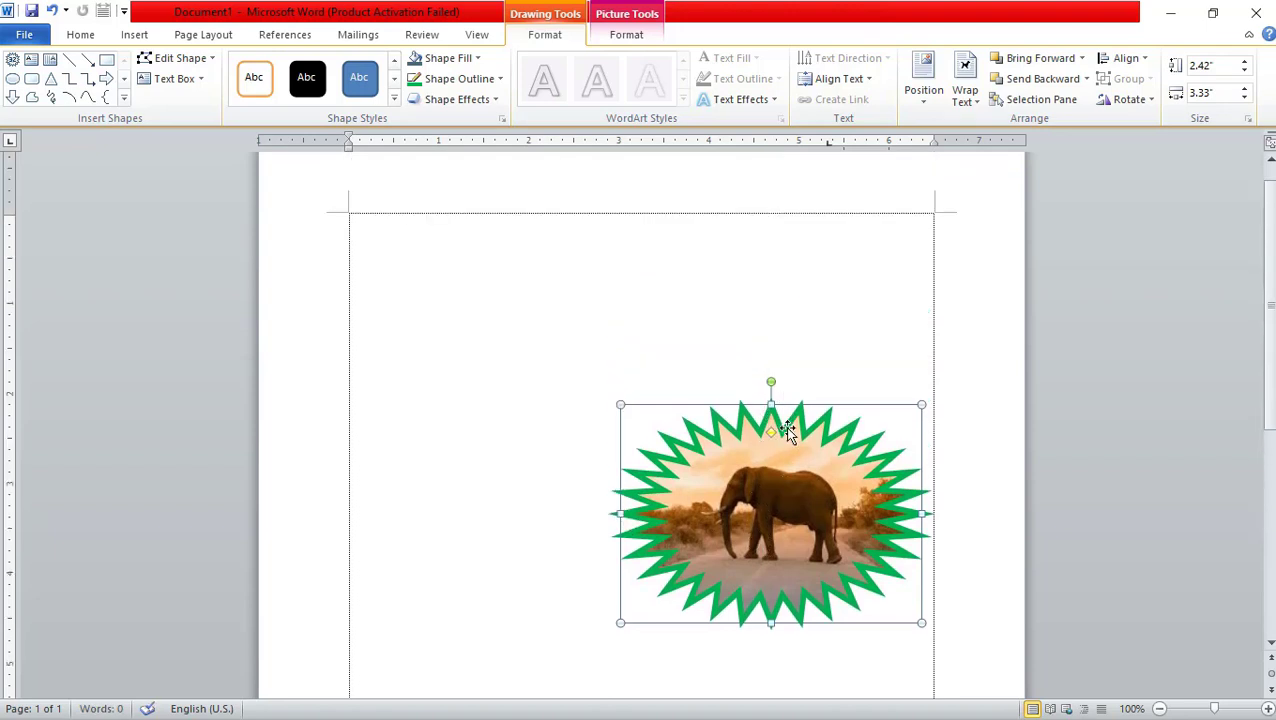
mouse_move(788, 490)
left_mouse_down()
mouse_move(795, 296)
mouse_move(783, 298)
left_mouse_up()
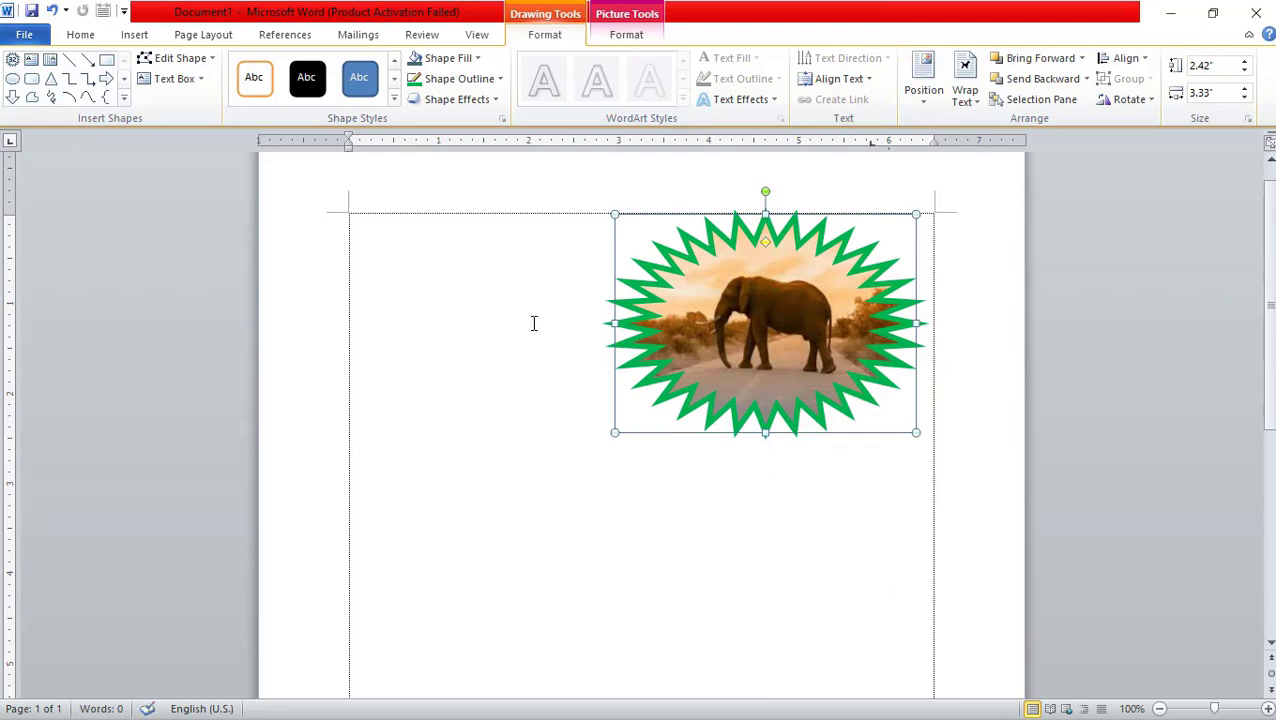
scroll(534, 323, "up", 1)
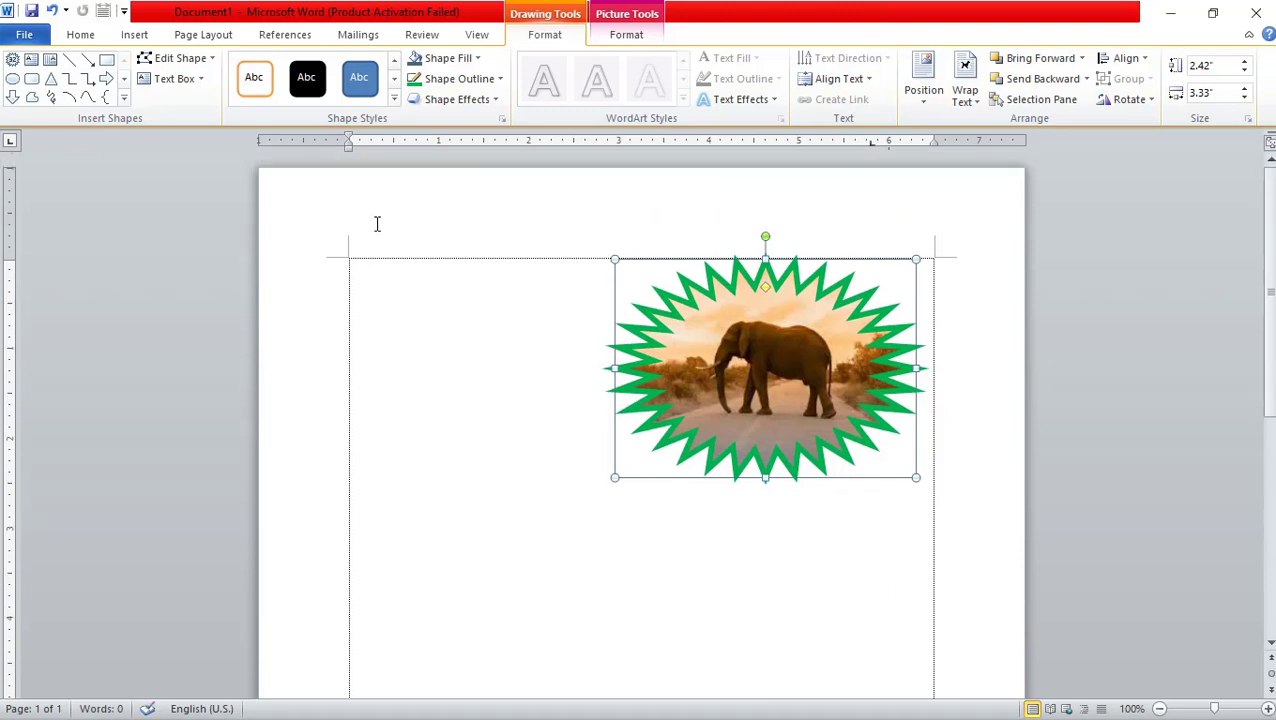
Step: Bring up the Insert ribbon commands for adding new content
left_click(128, 35)
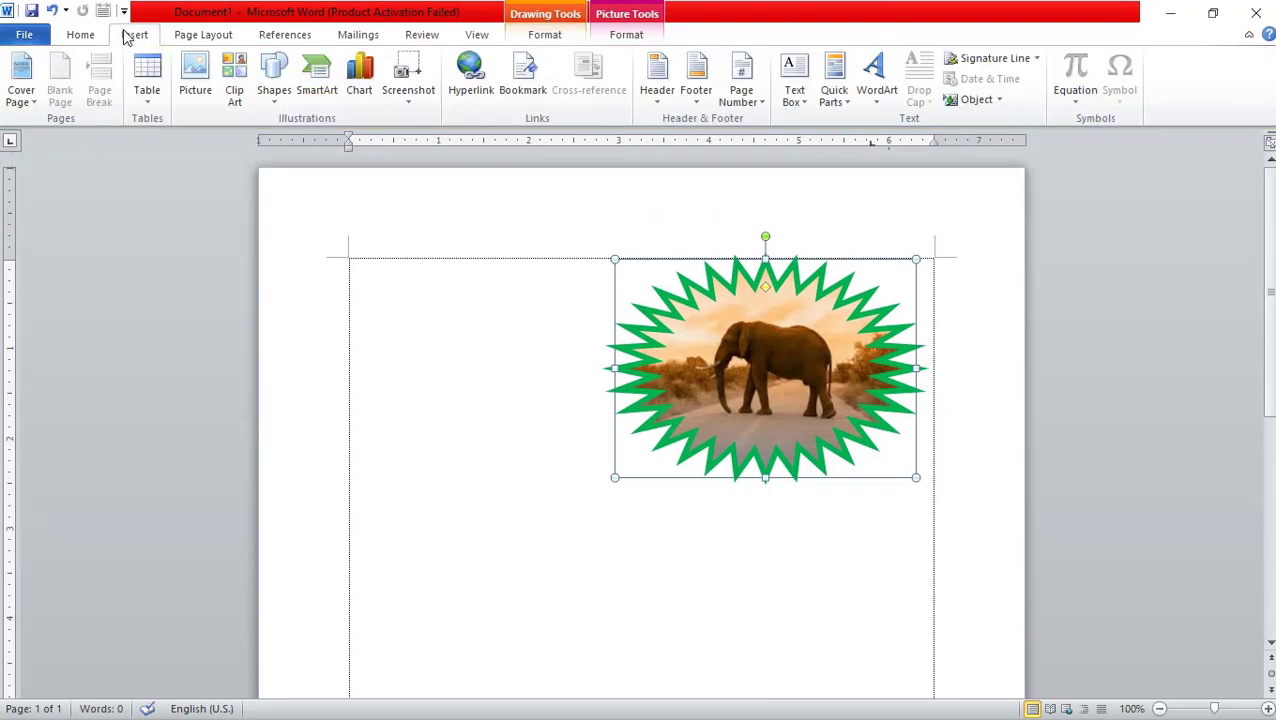